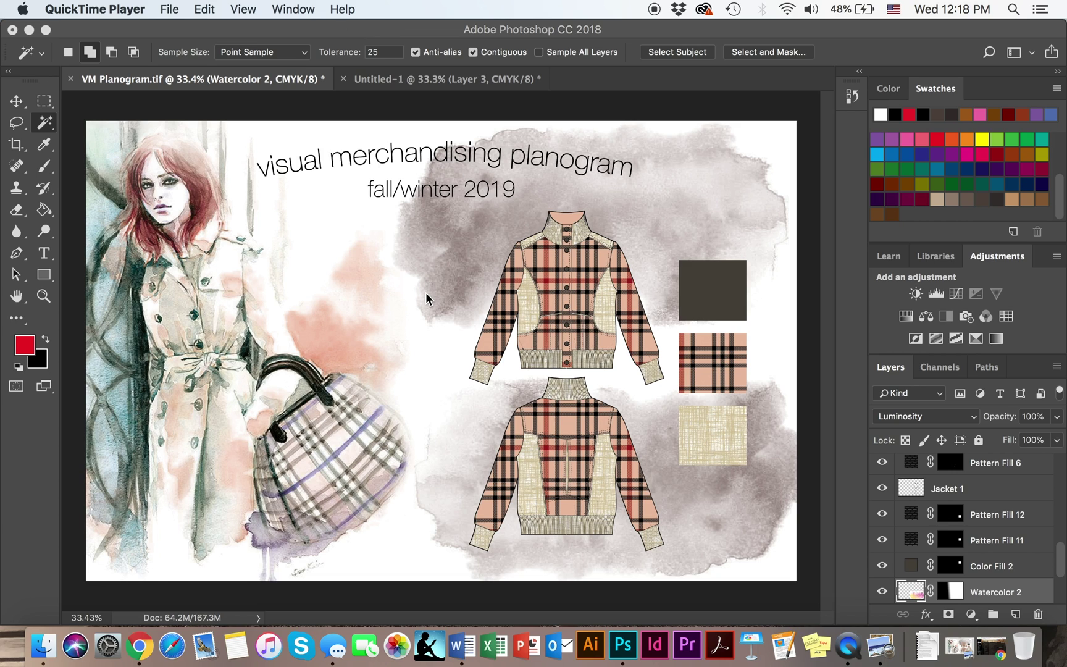
Switch to Untitled-1, cancel a new document, and hide all layers except Background
click(401, 84)
click(401, 80)
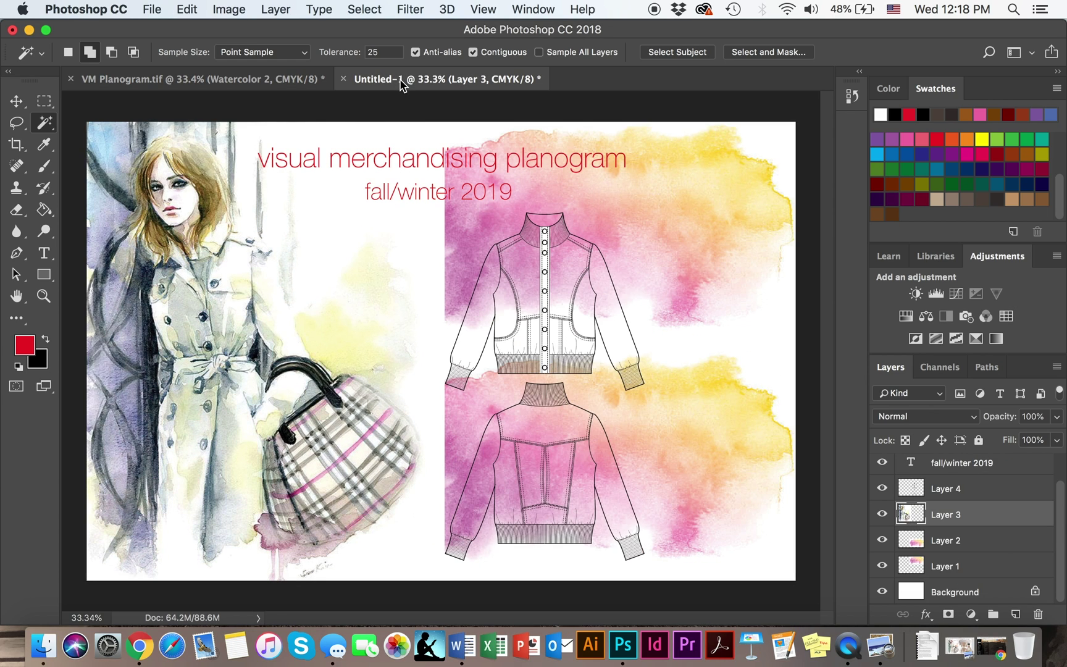
click(150, 9)
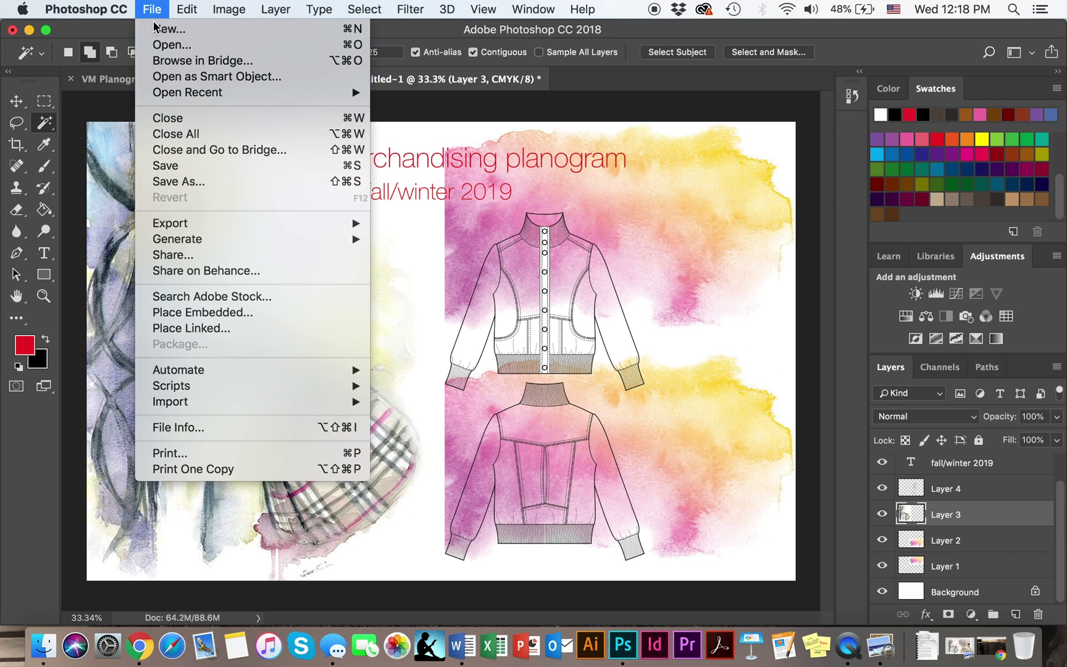
click(164, 31)
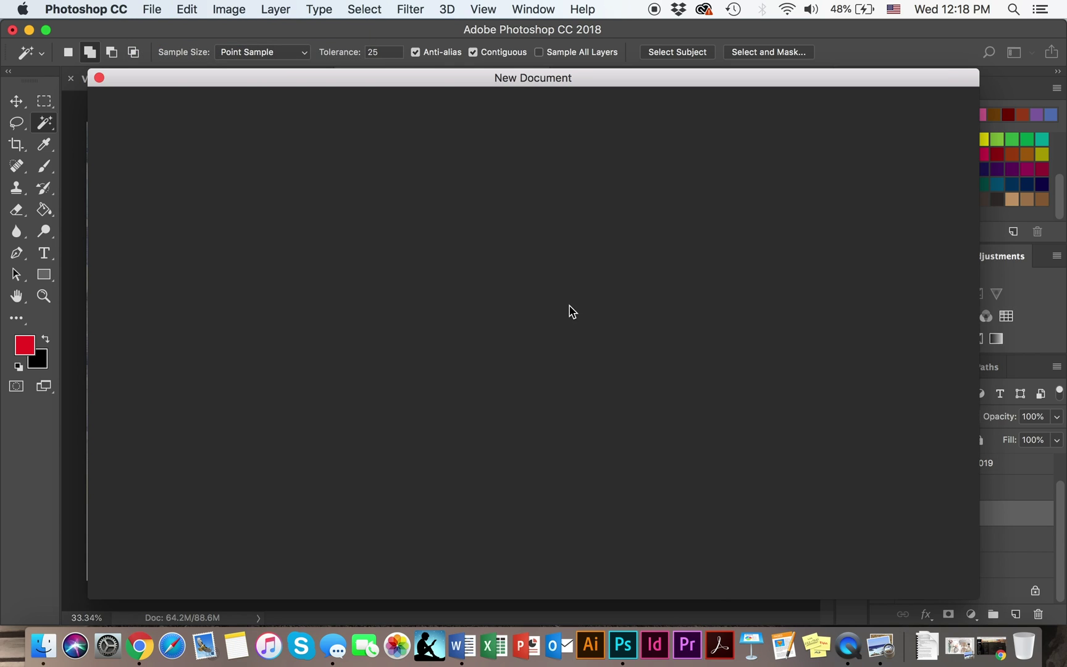
key(Escape)
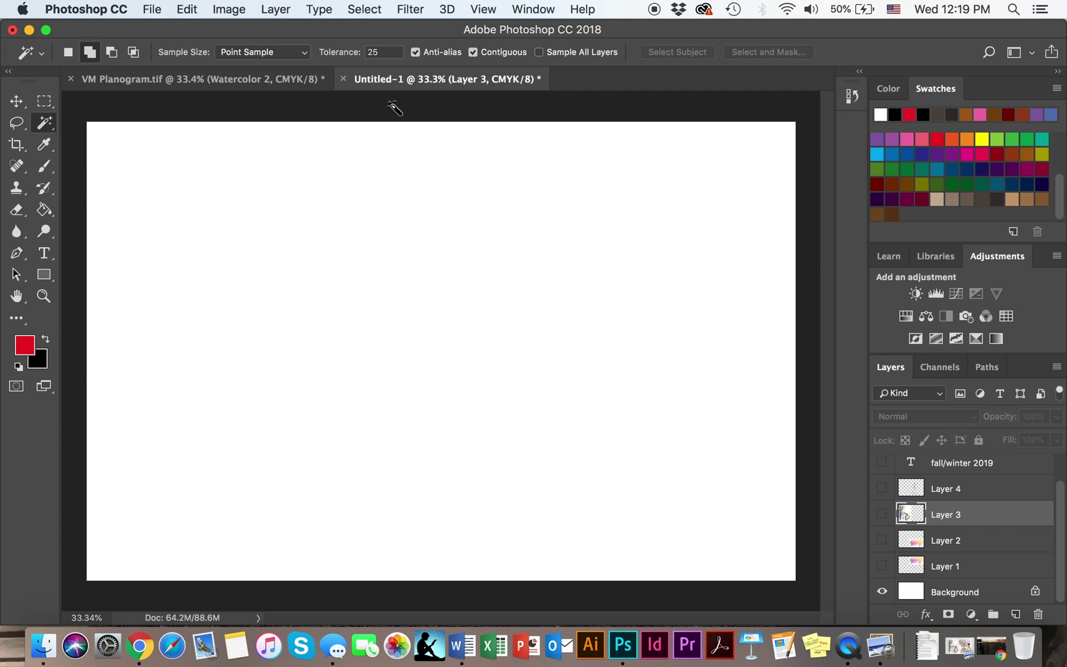
click(146, 7)
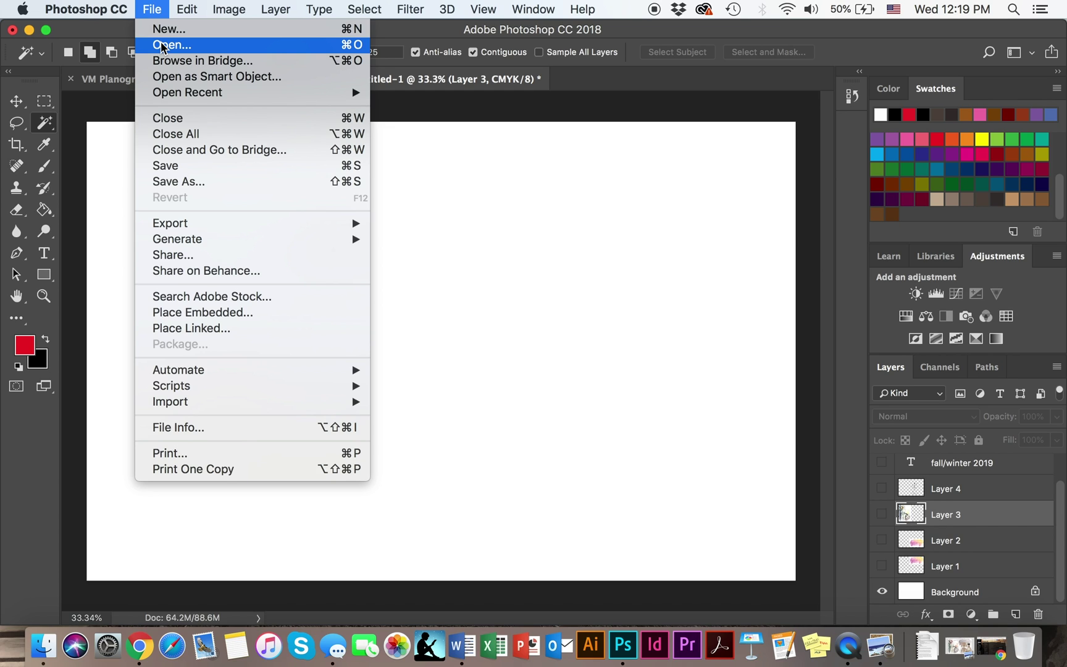
click(883, 573)
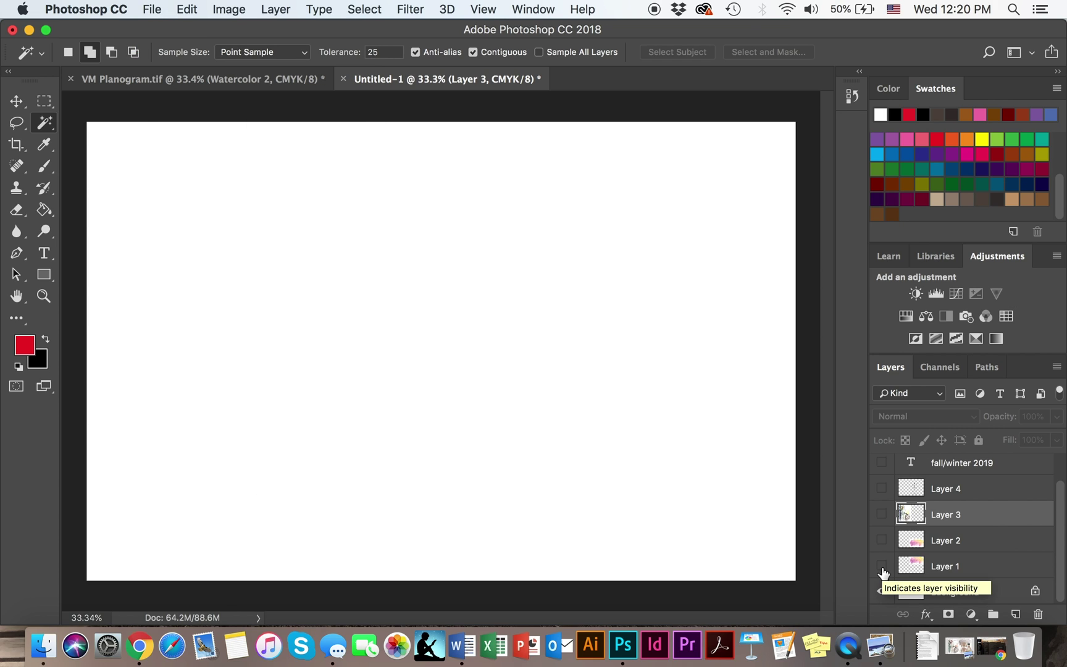
Show Layers 1–4: both watercolour blobs, the illustration and the jacket flats
click(881, 567)
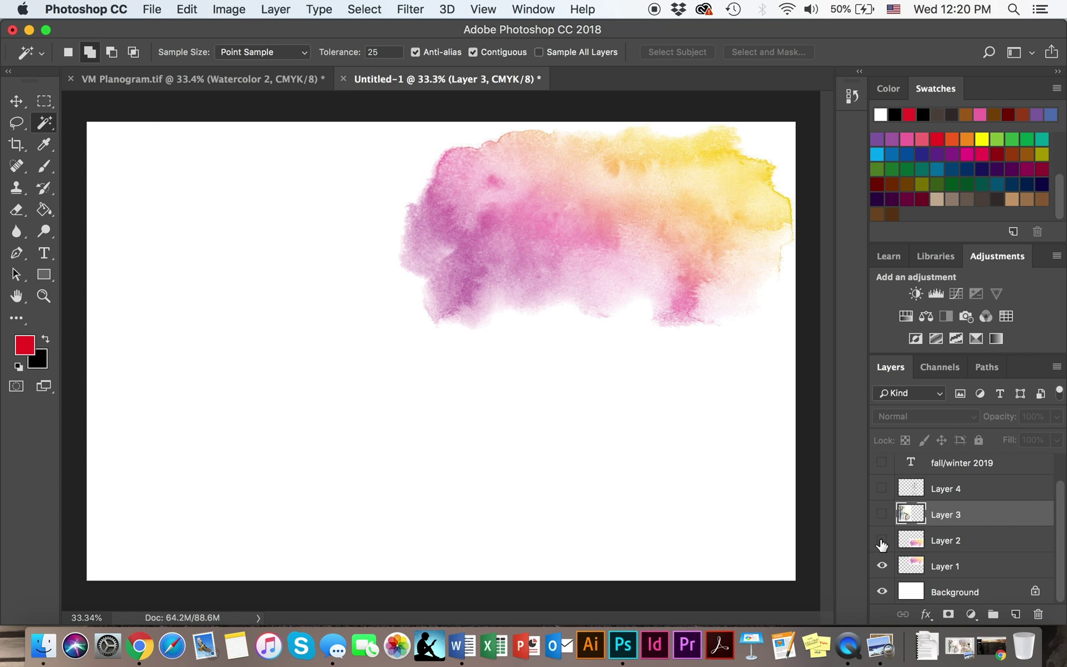
click(882, 542)
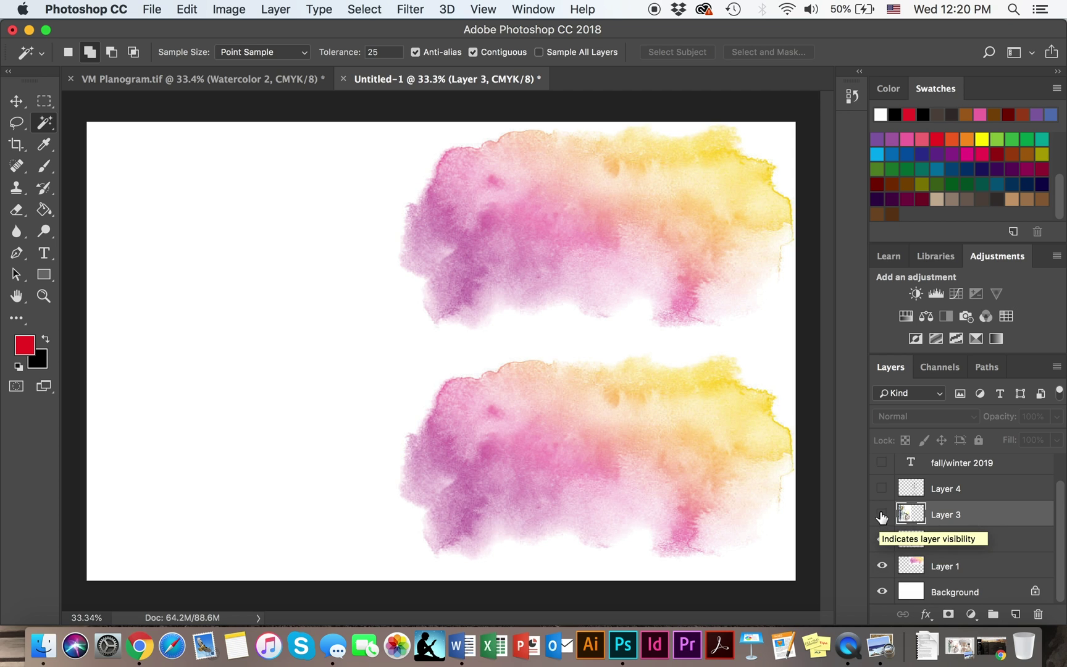
click(882, 514)
click(881, 488)
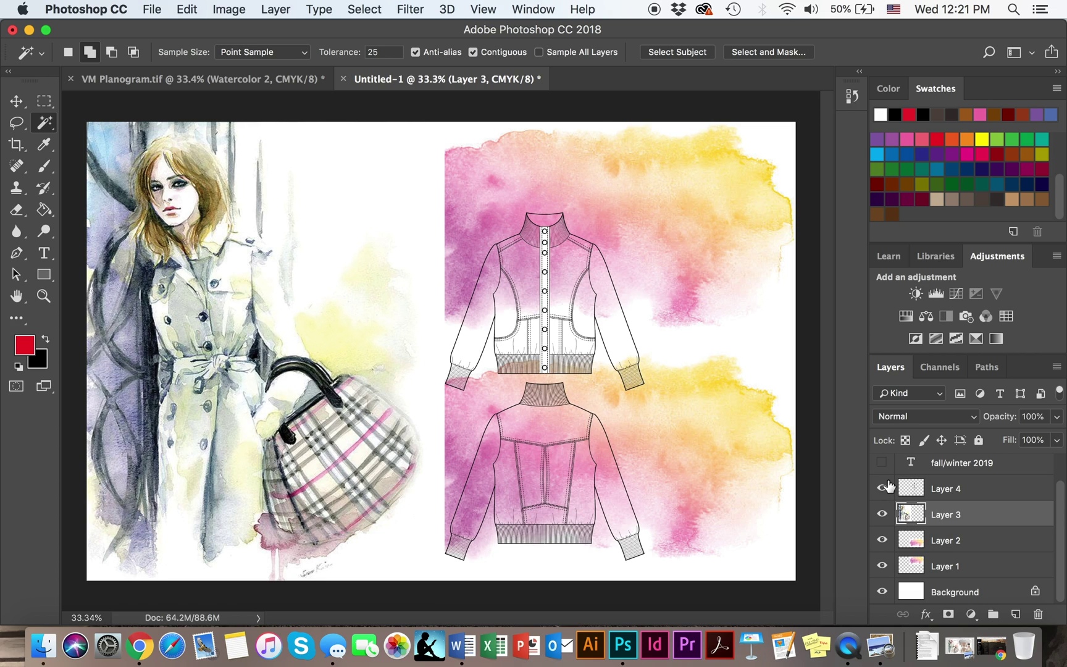
Show the 'fall/winter 2019' and 'visual merchandising planogram' text layers, then select Layer 2
scroll(883, 472, up, 2)
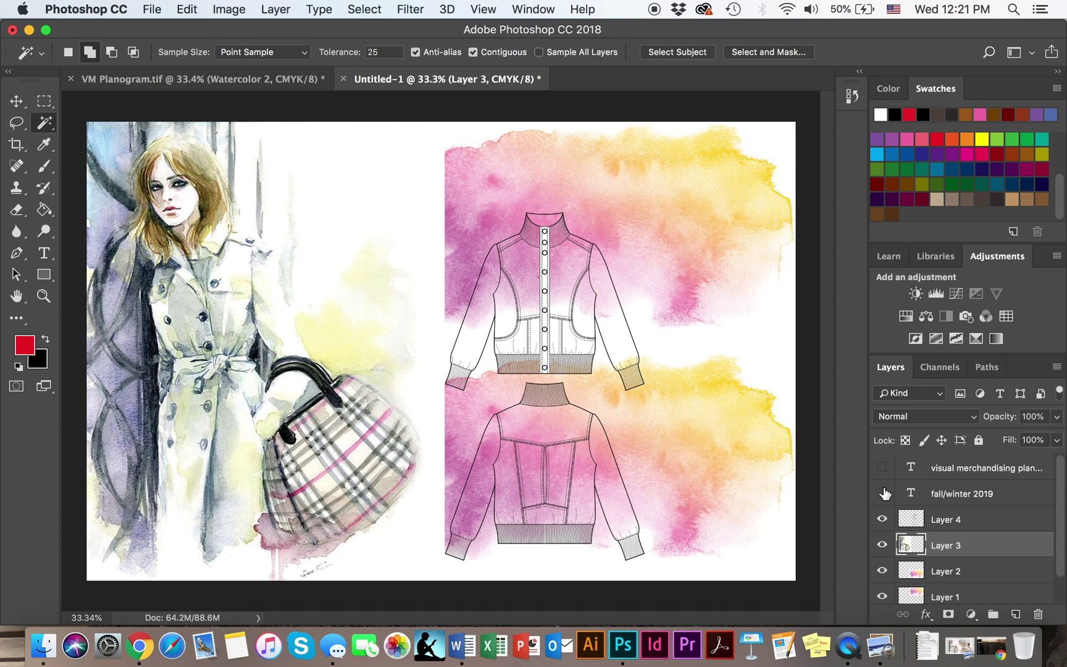
click(882, 493)
click(882, 468)
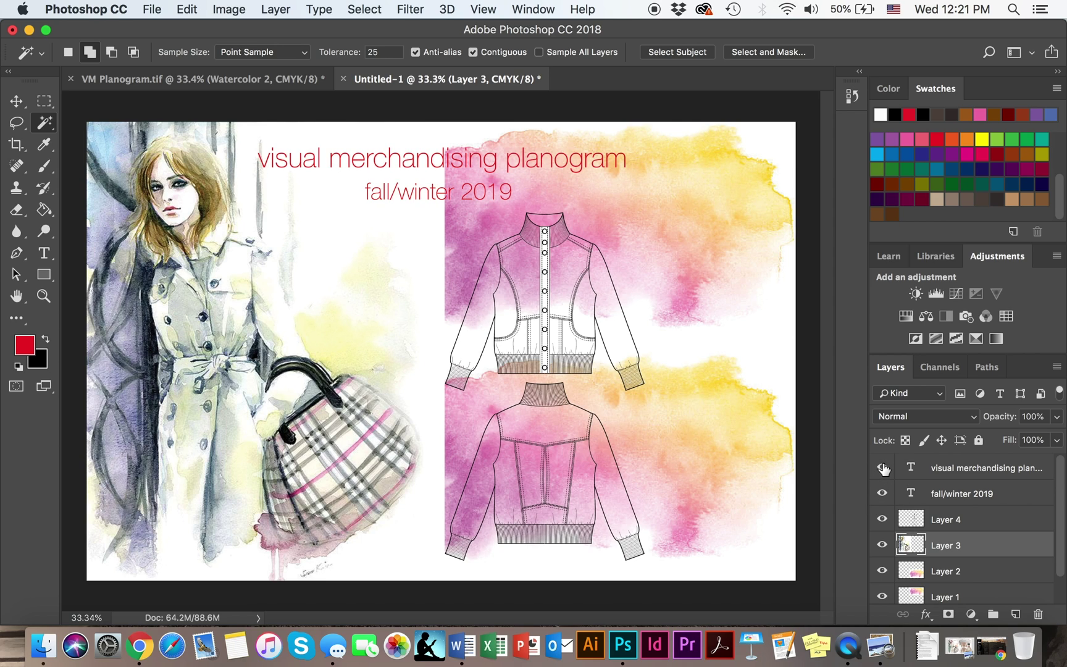
scroll(926, 531, down, 2)
click(965, 543)
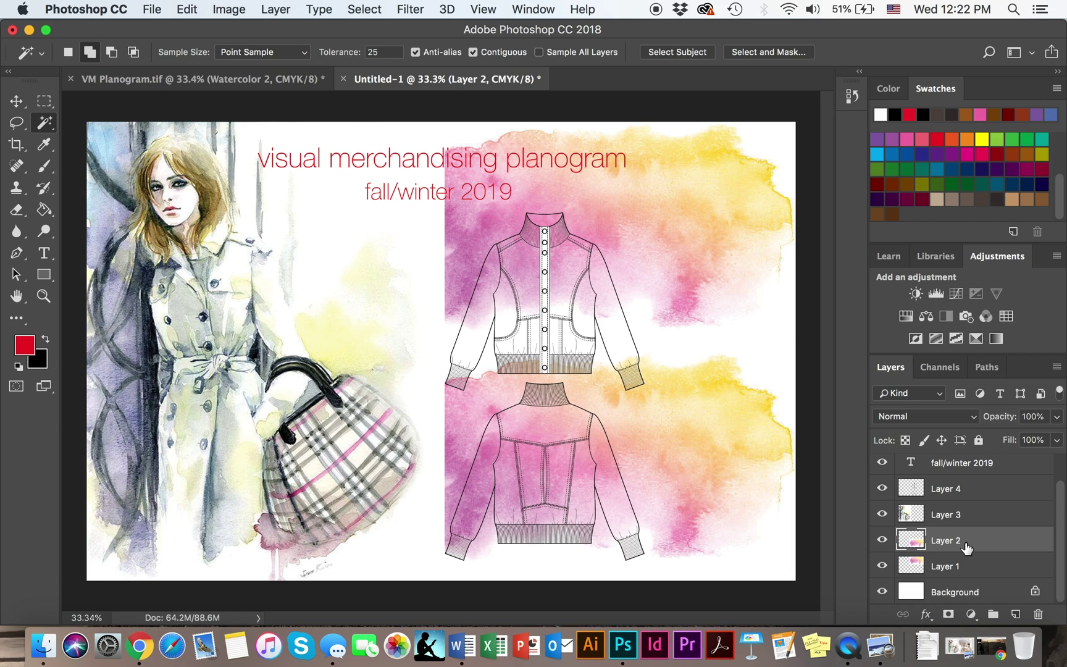
Free-transform Layer 2 with a horizontal skew of 180 to turn the lower wash around
click(45, 105)
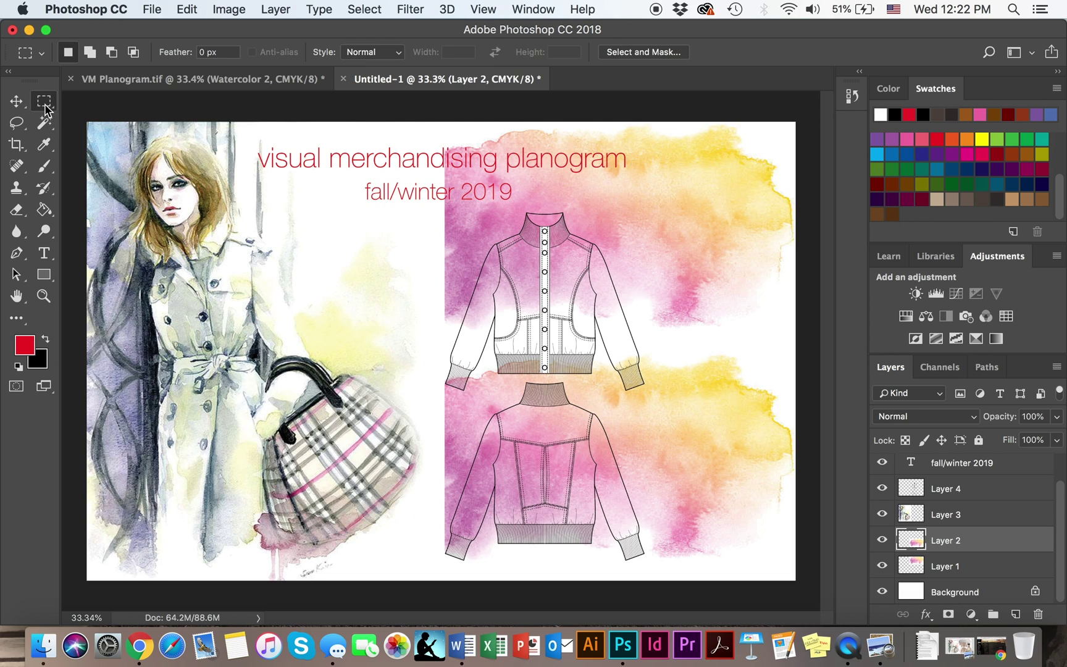
right_click(667, 426)
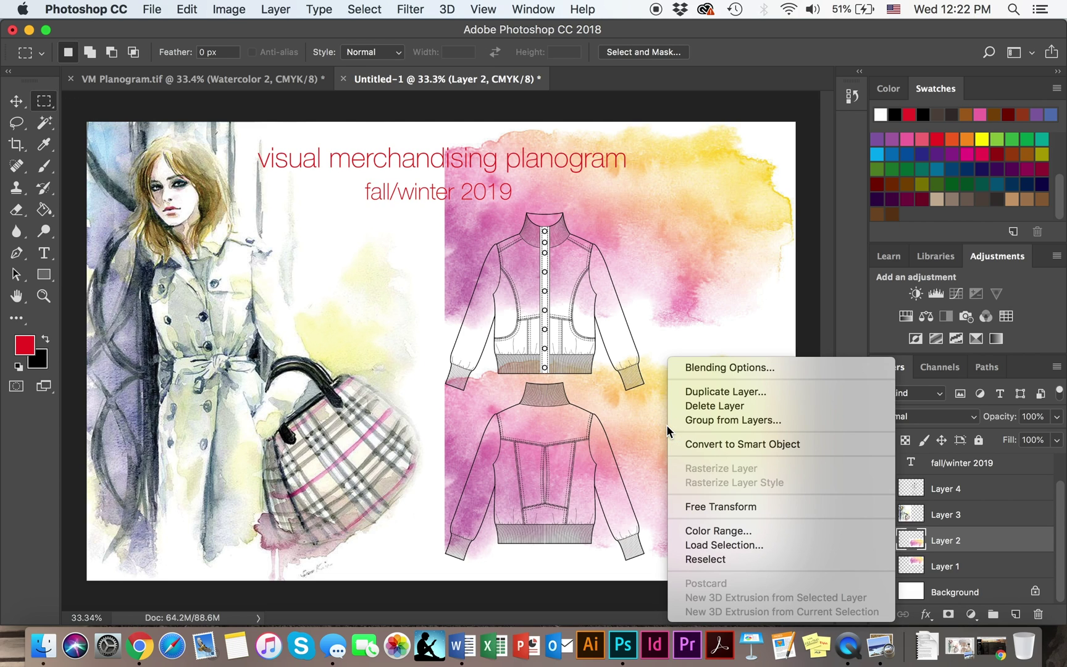
click(699, 506)
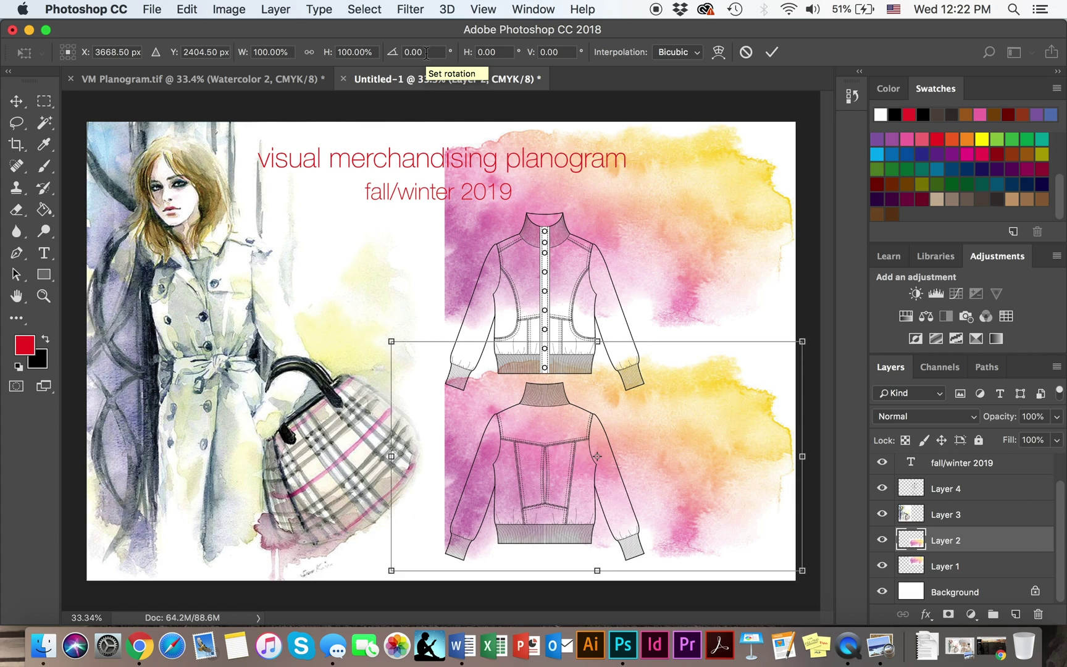
click(496, 53)
text(180)
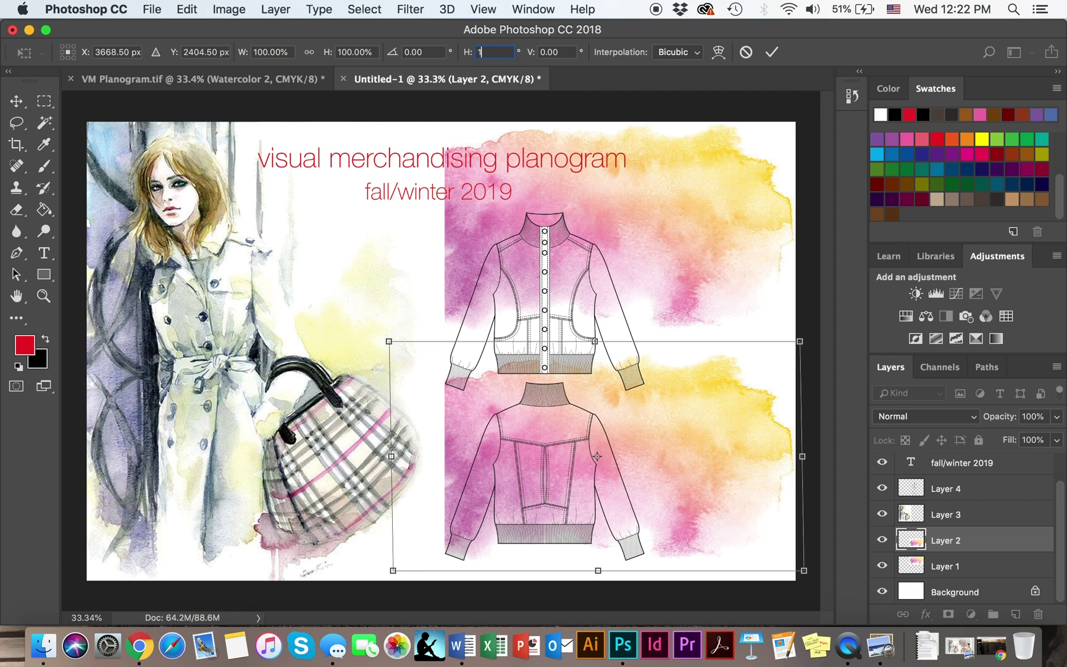
key(Return)
key(Return)
click(945, 514)
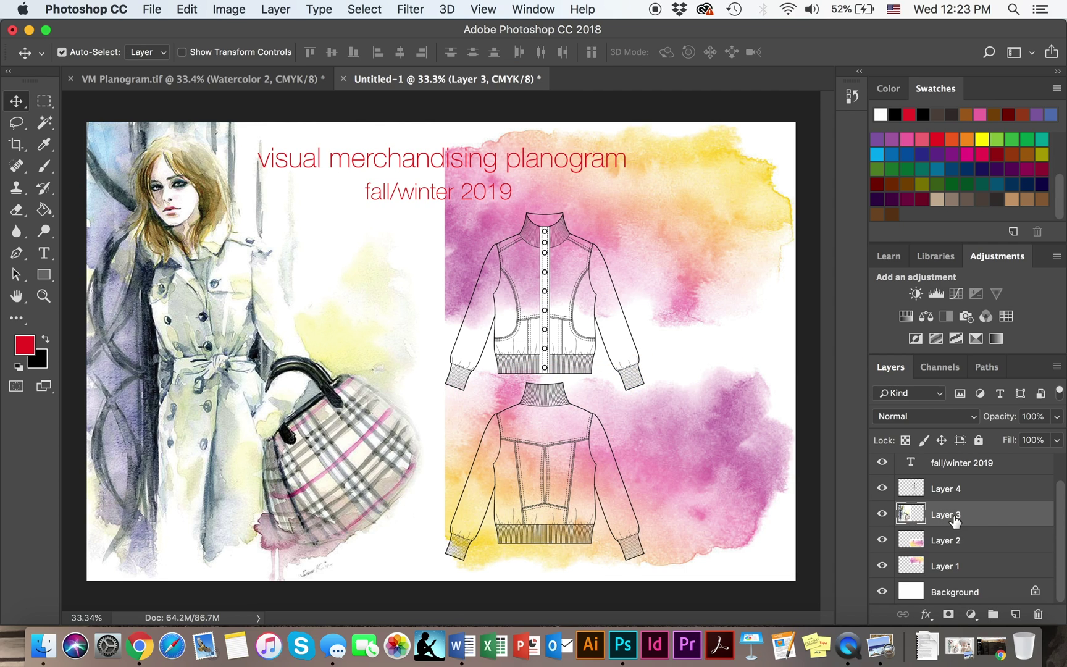
Add a layer mask to Layer 1 and choose the Gradient Tool
click(982, 569)
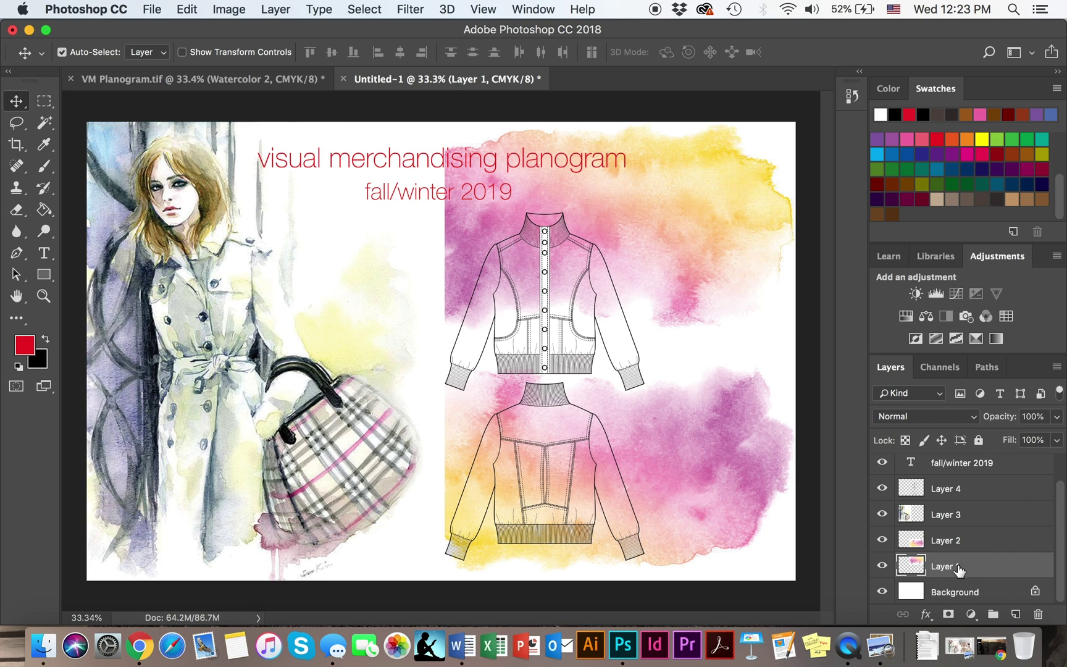
click(949, 614)
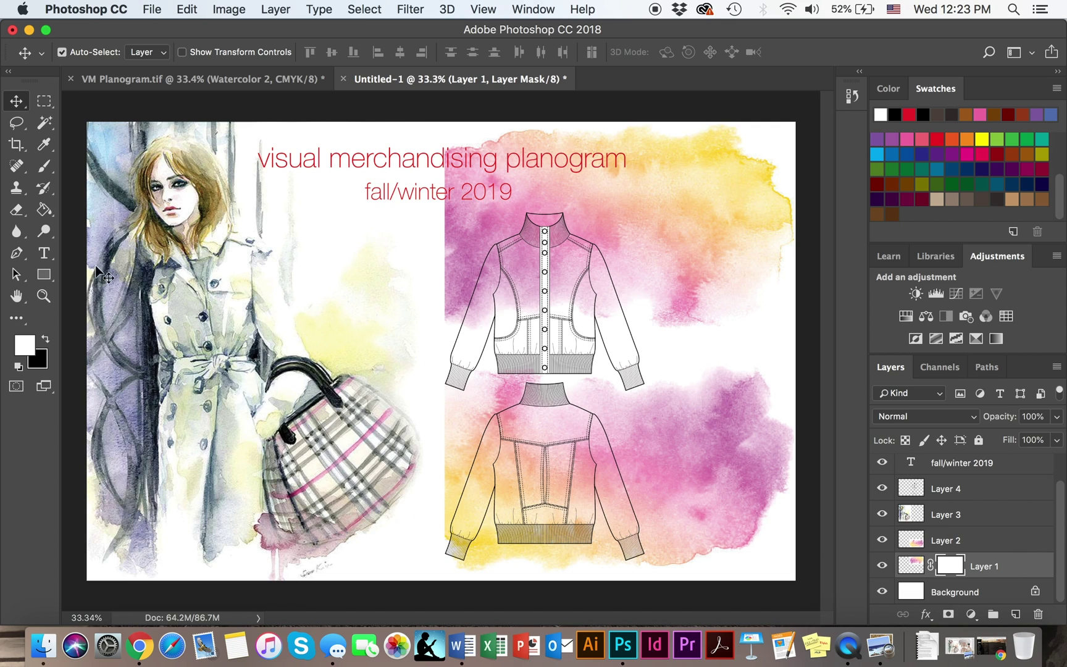
click(45, 213)
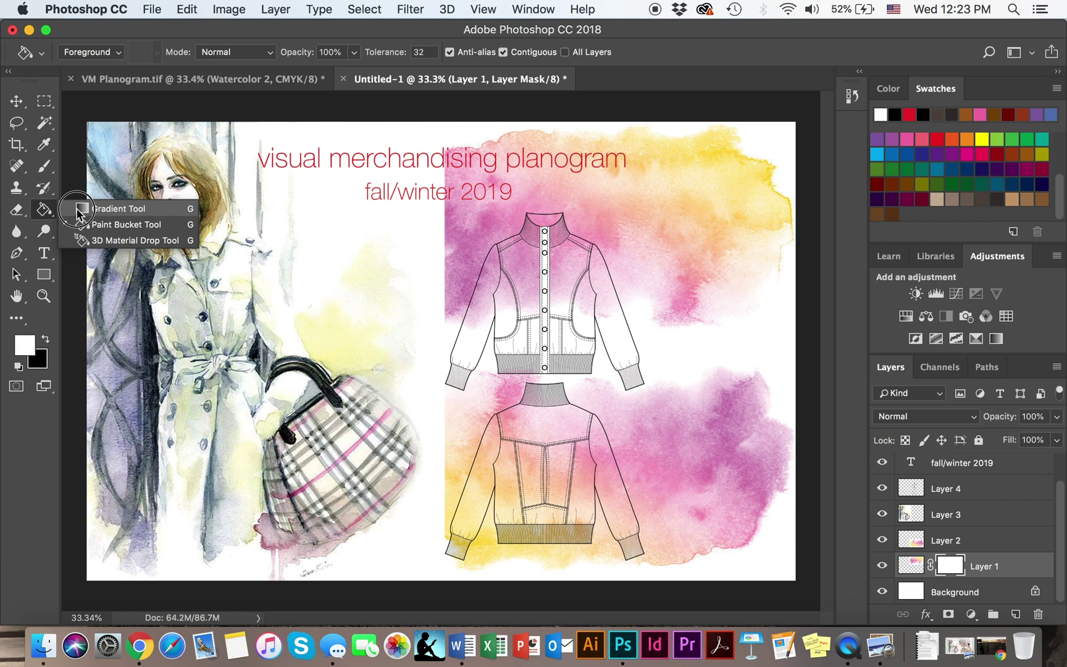
click(79, 210)
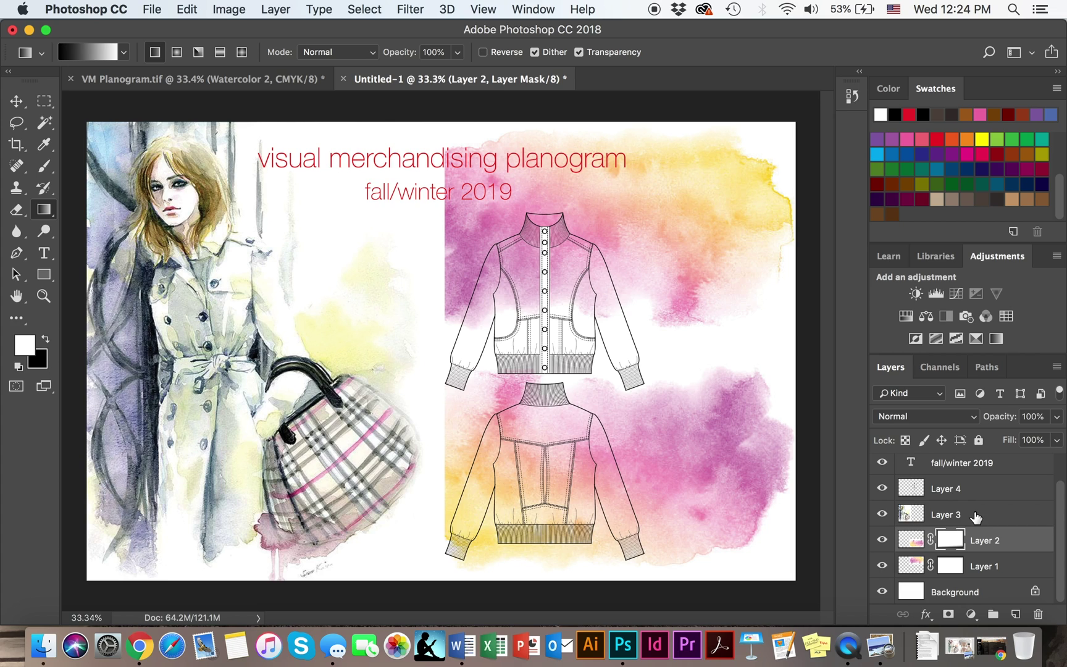
Mask Layer 3 and drag a gradient on it to fade the wash's hard left edge
click(974, 514)
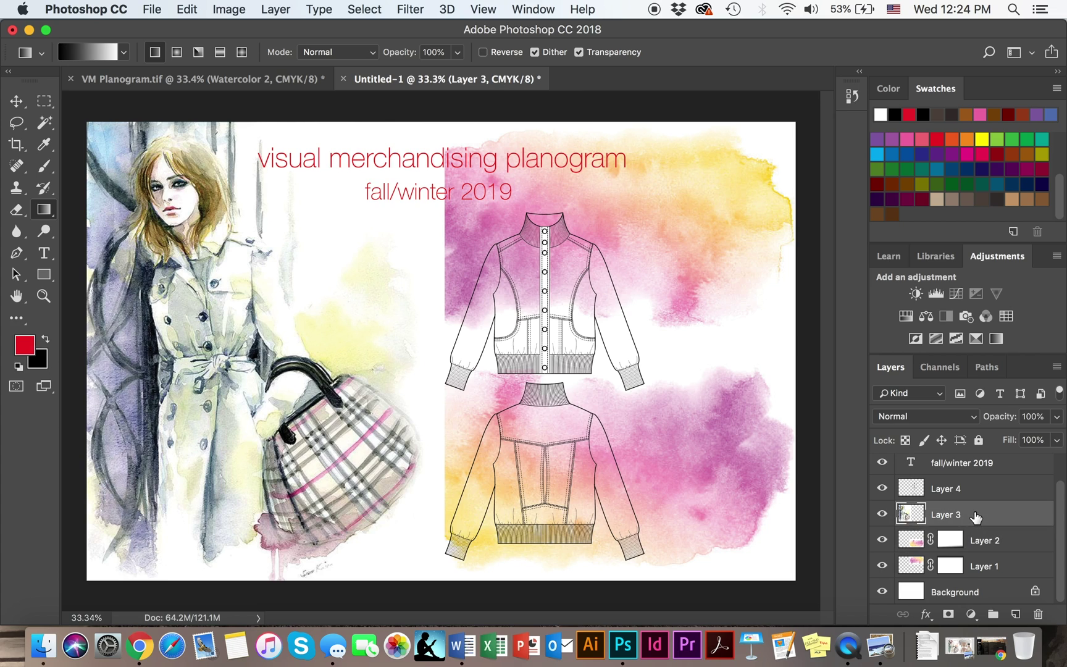
click(949, 614)
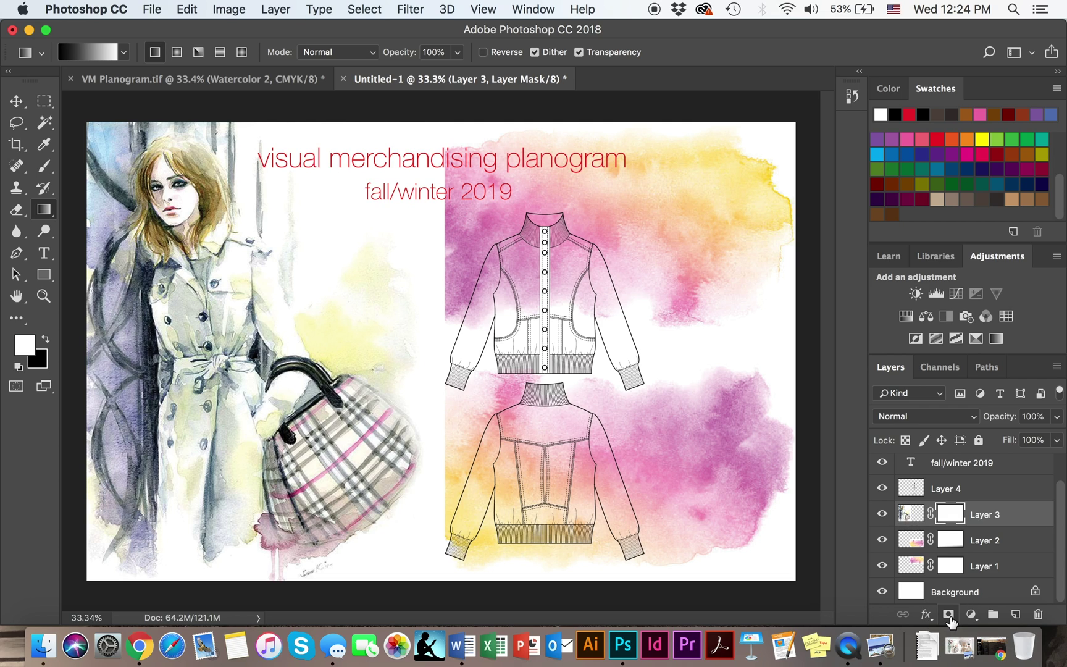
drag(409, 285, 457, 285)
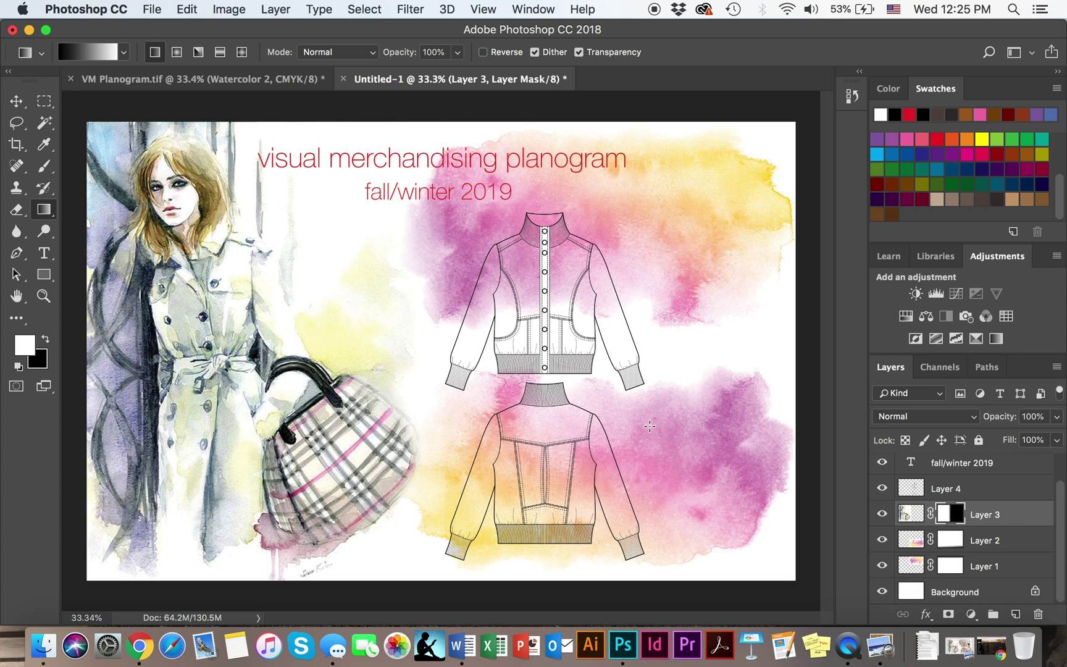
click(1006, 546)
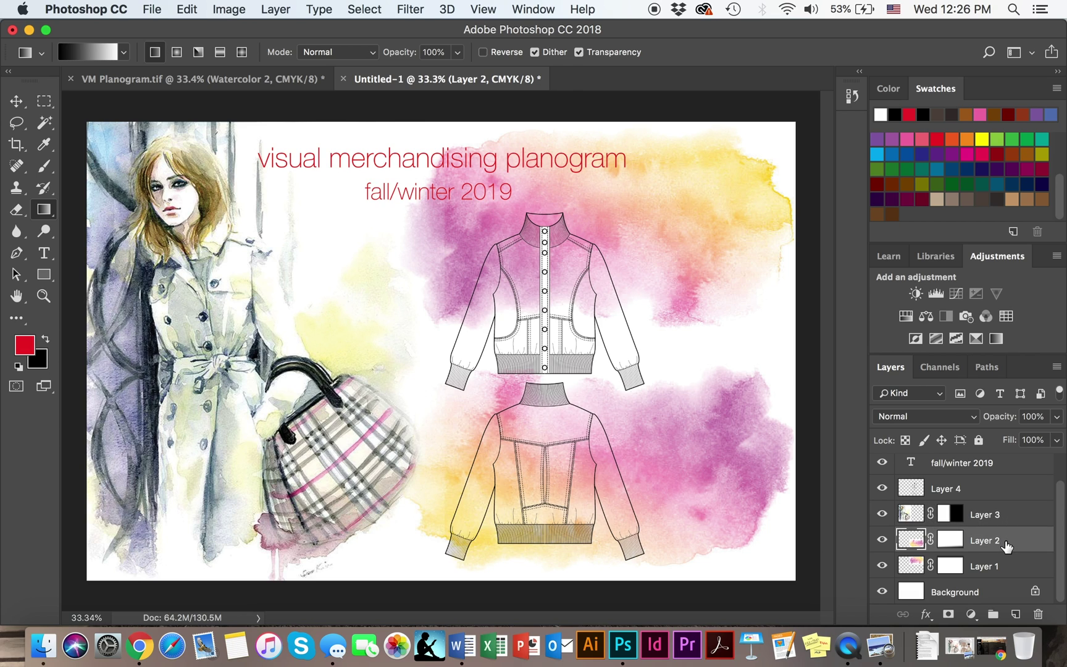
Set Layer 2 to Darker Color and Layer 1 to Luminosity blending
click(974, 422)
click(955, 501)
key(alt+bracketleft)
click(954, 416)
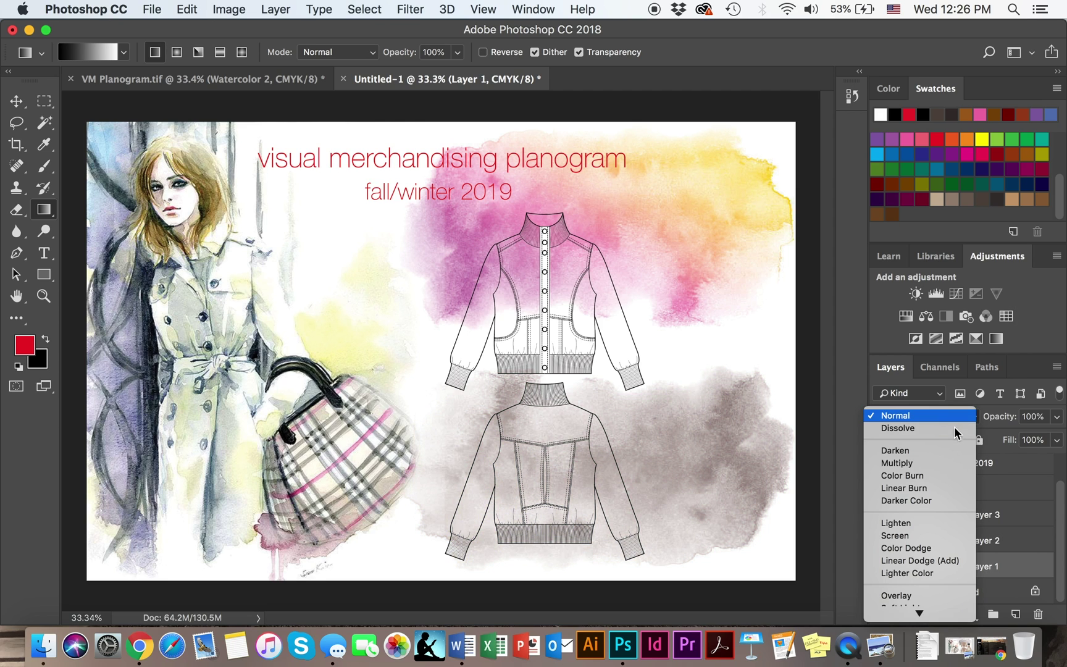
click(933, 607)
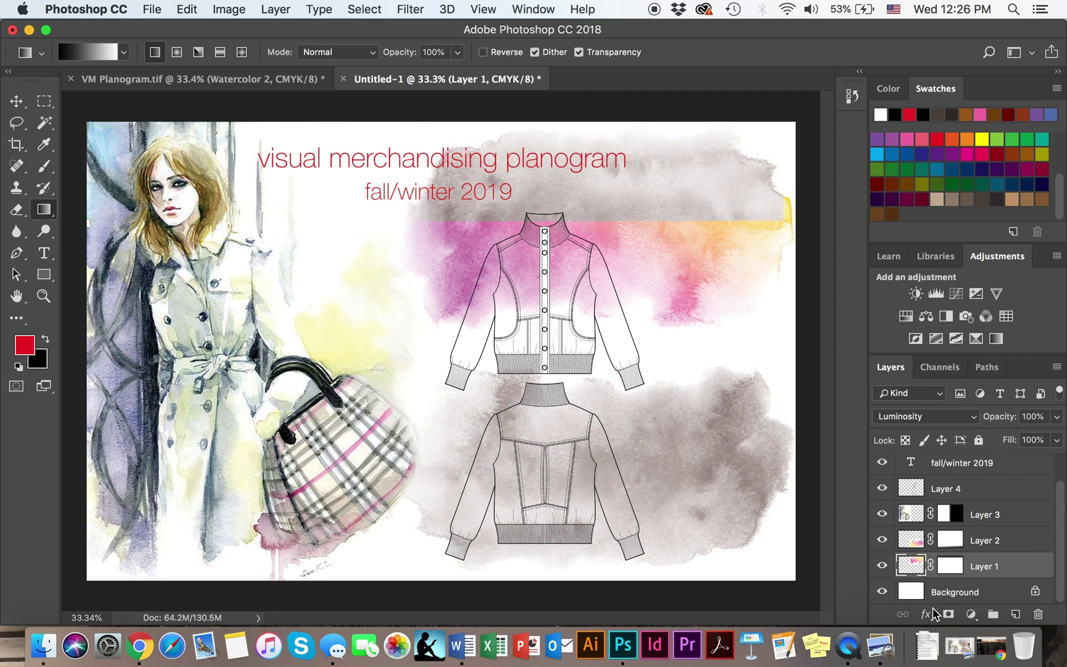
click(1015, 515)
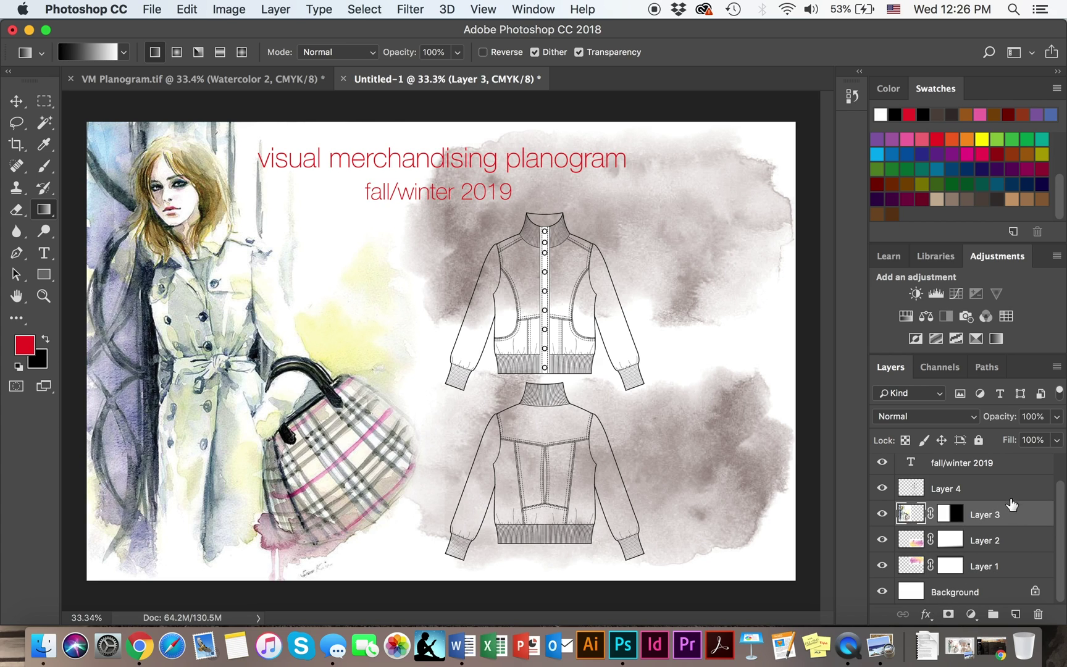
Add a Hue/Saturation adjustment above Layer 3 with Hue -60 and Saturation -20
click(906, 315)
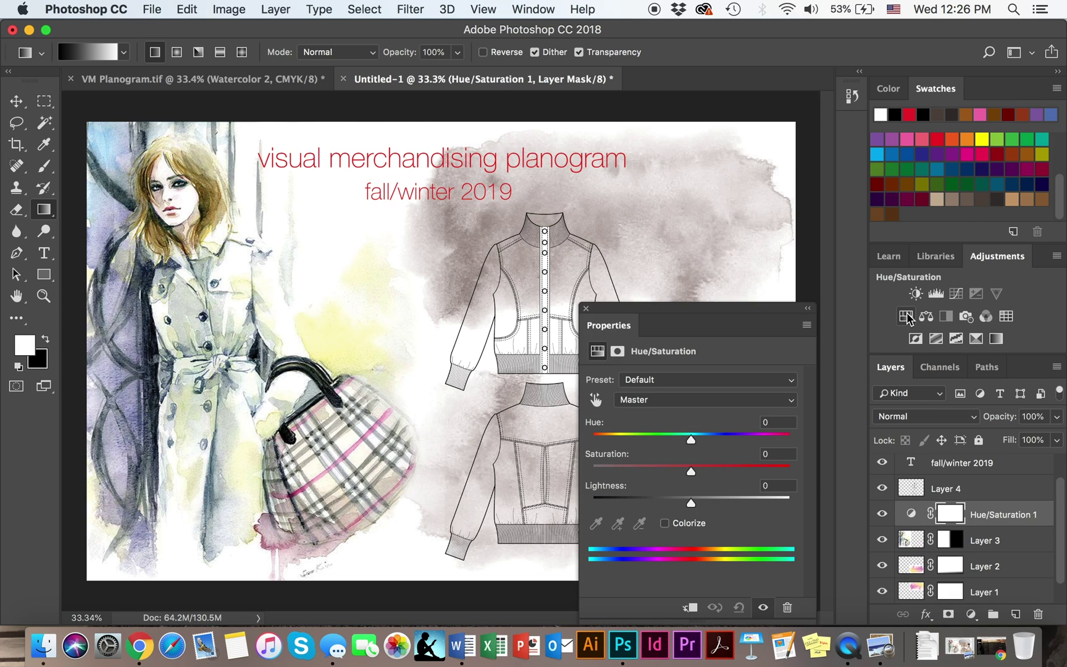
drag(690, 439, 640, 439)
drag(691, 471, 671, 471)
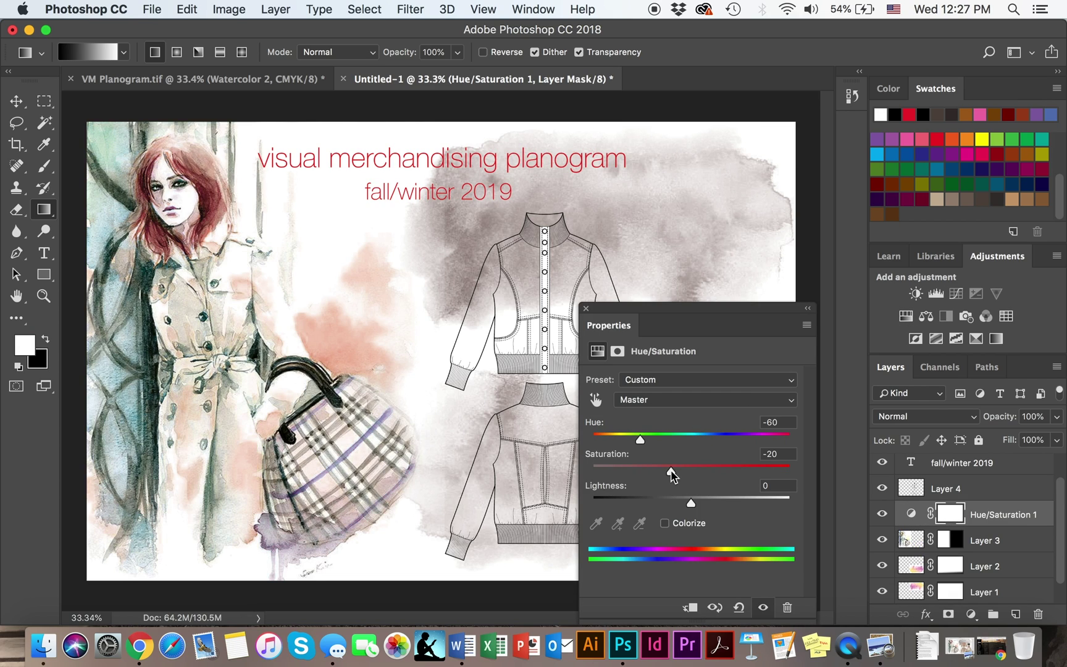
click(586, 309)
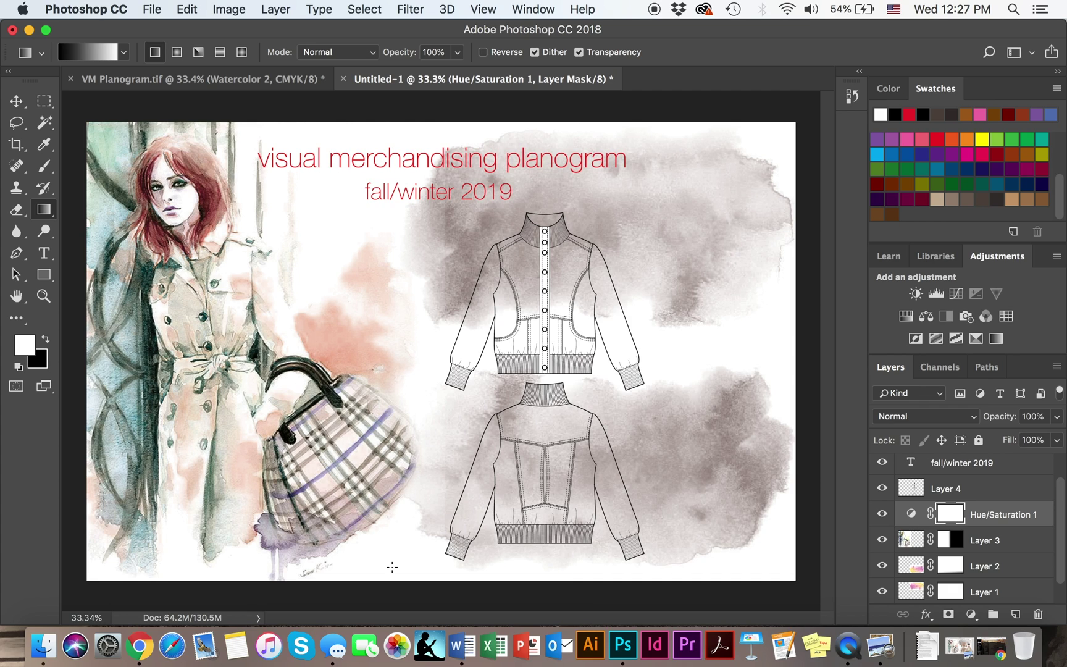
scroll(1015, 521, up, 1)
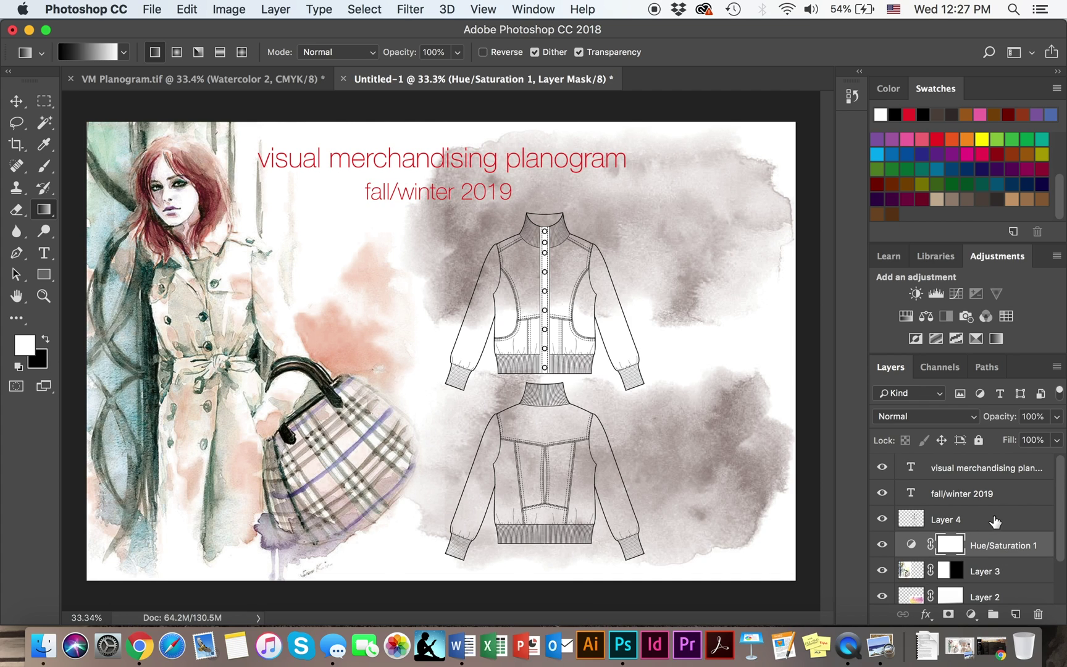
click(994, 521)
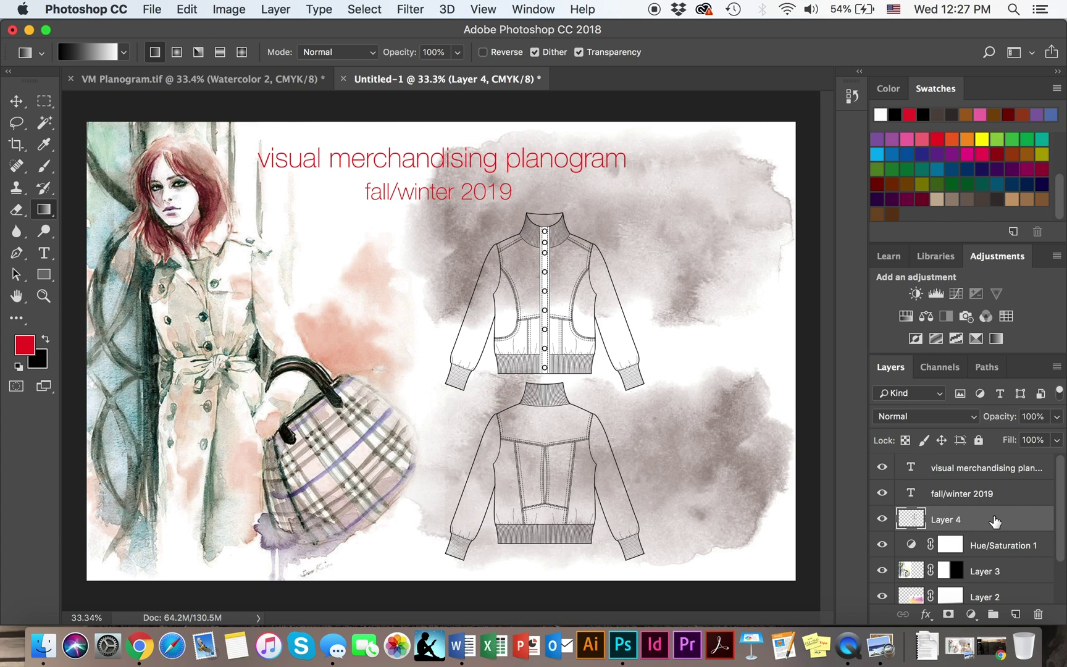
click(186, 7)
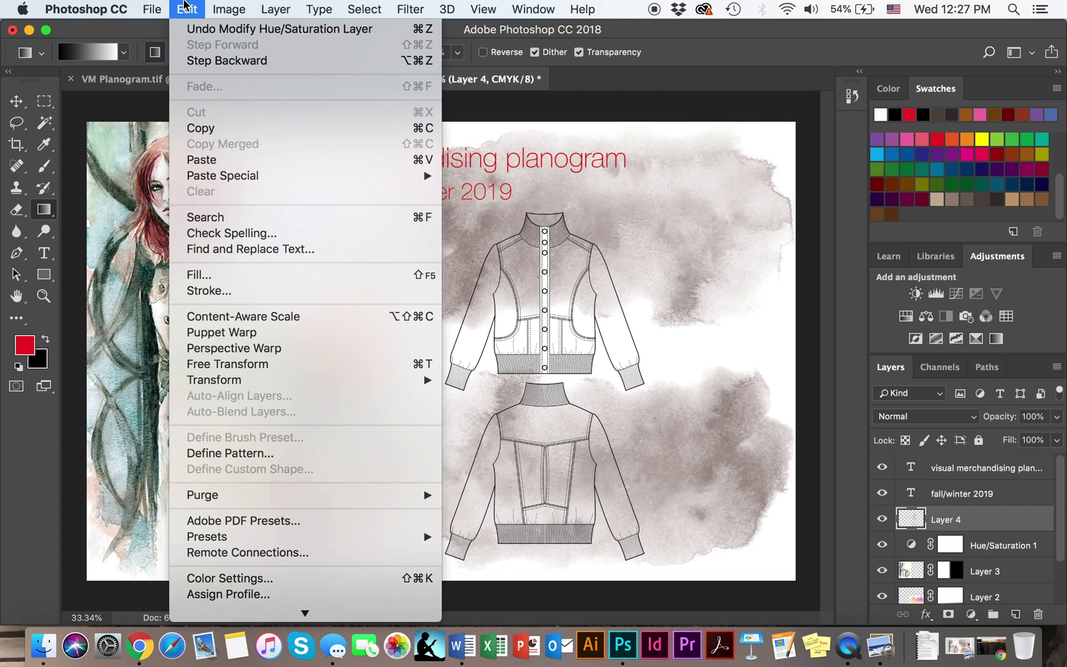
Load Textile Patterns.pat into the Patterns presets through the Preset Manager
mouse_move(388, 542)
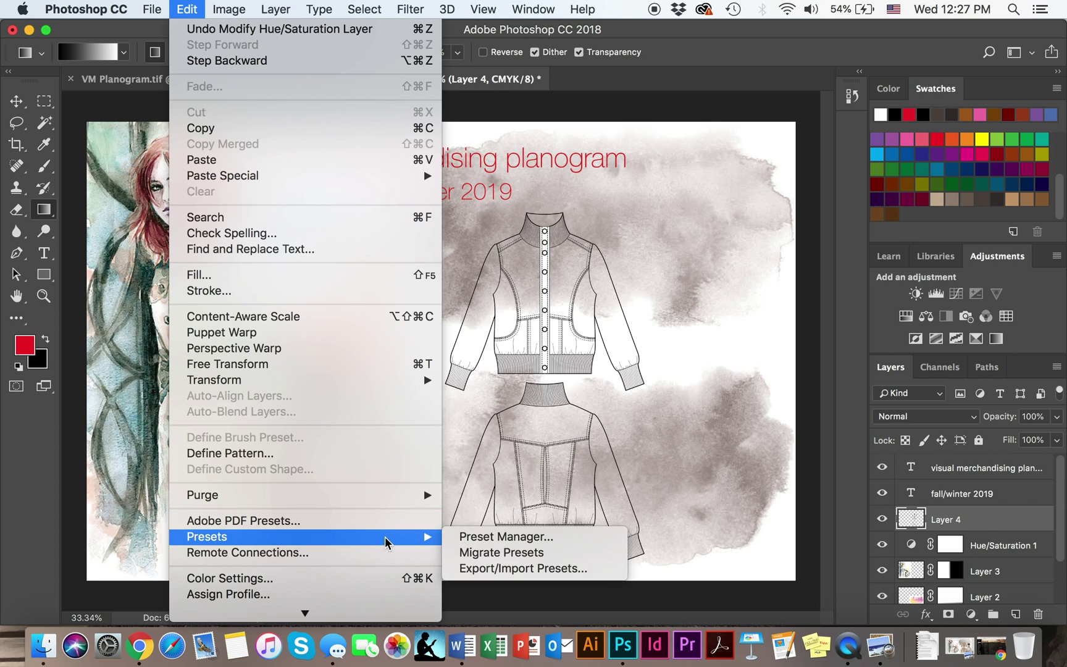
click(470, 537)
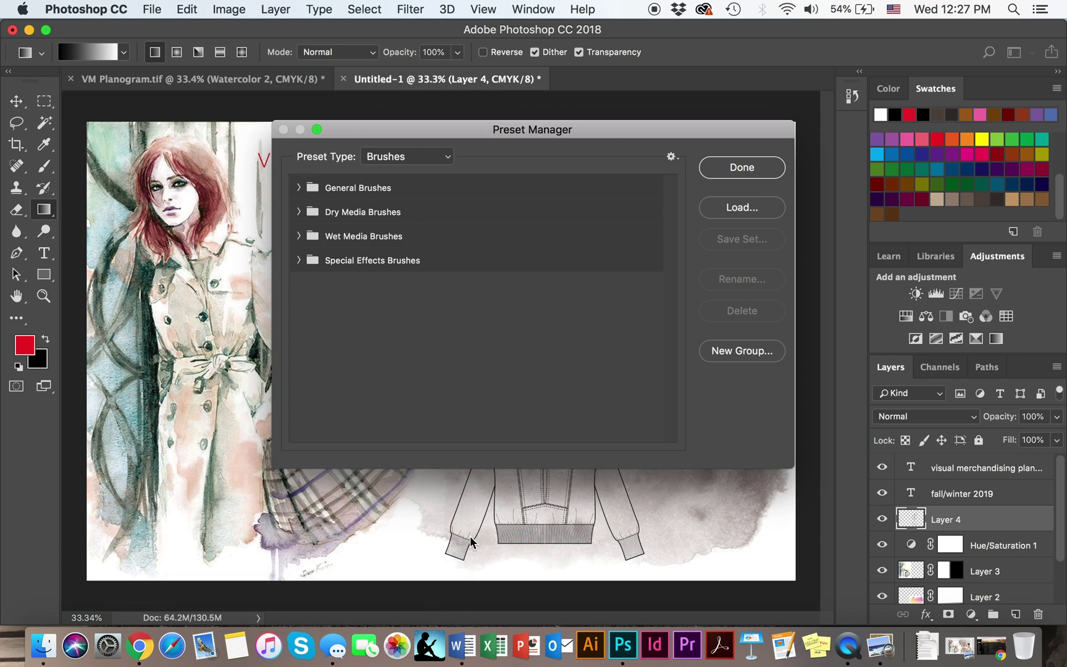
click(400, 160)
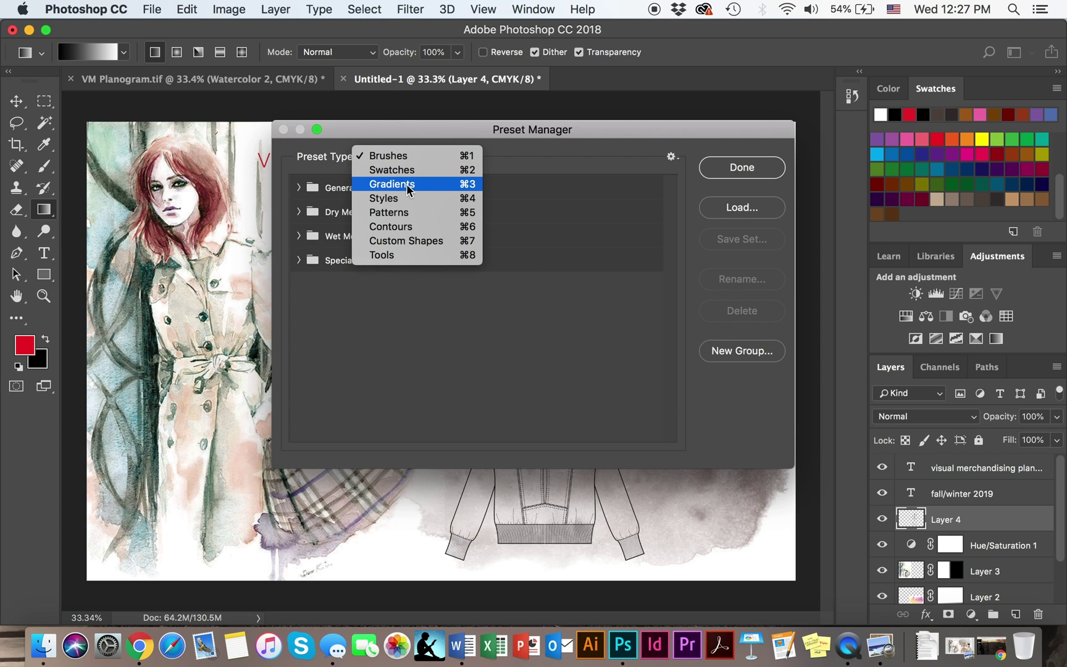
click(413, 212)
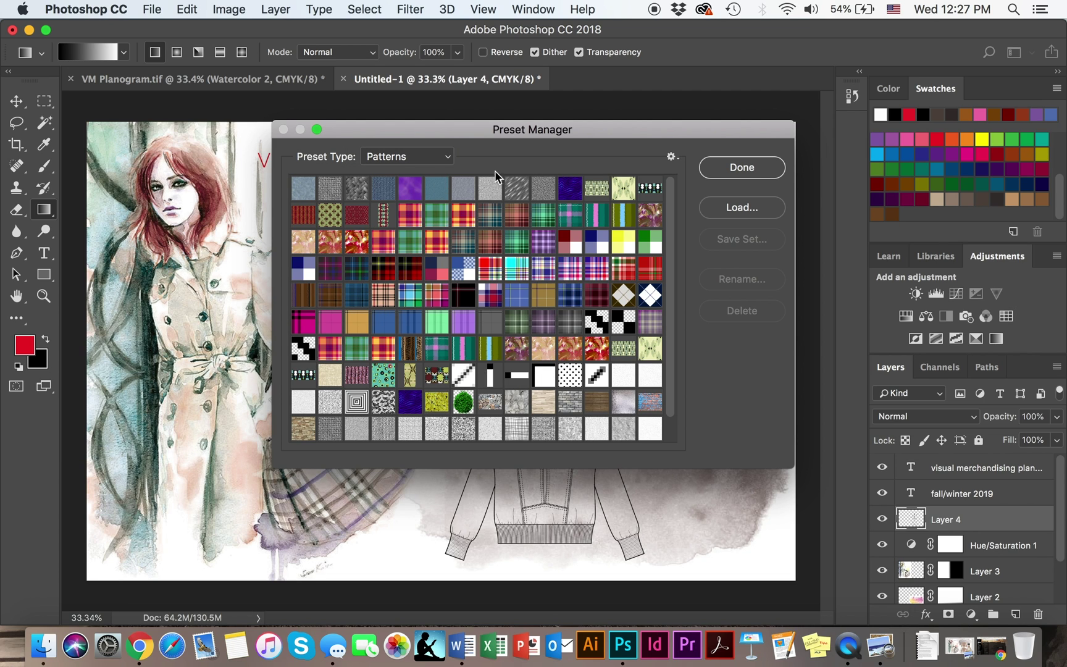
click(718, 208)
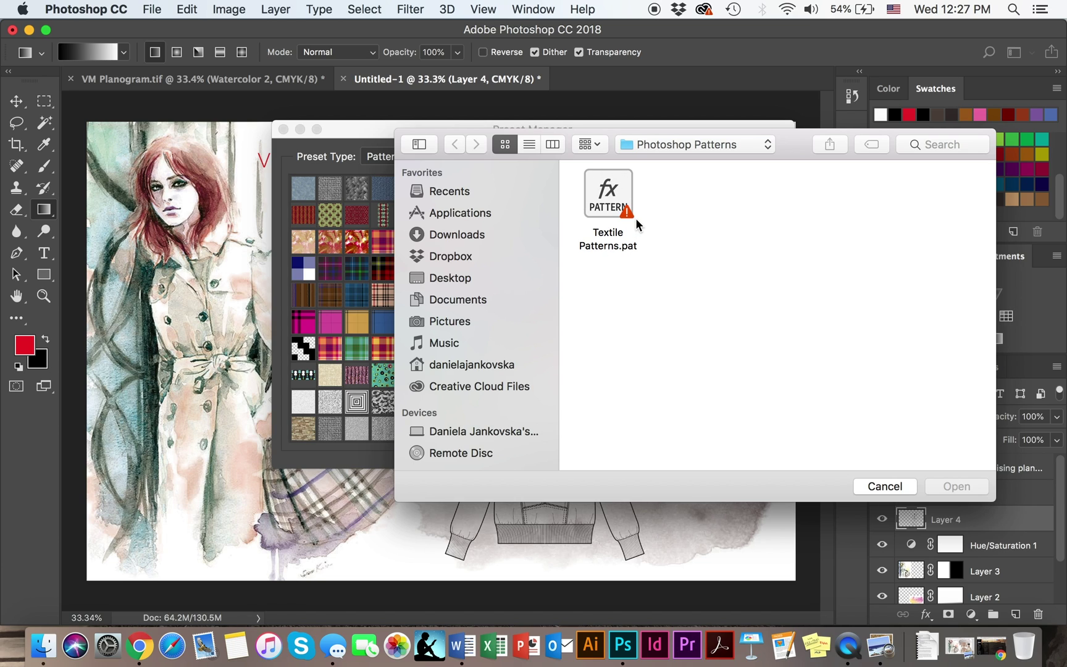
click(610, 196)
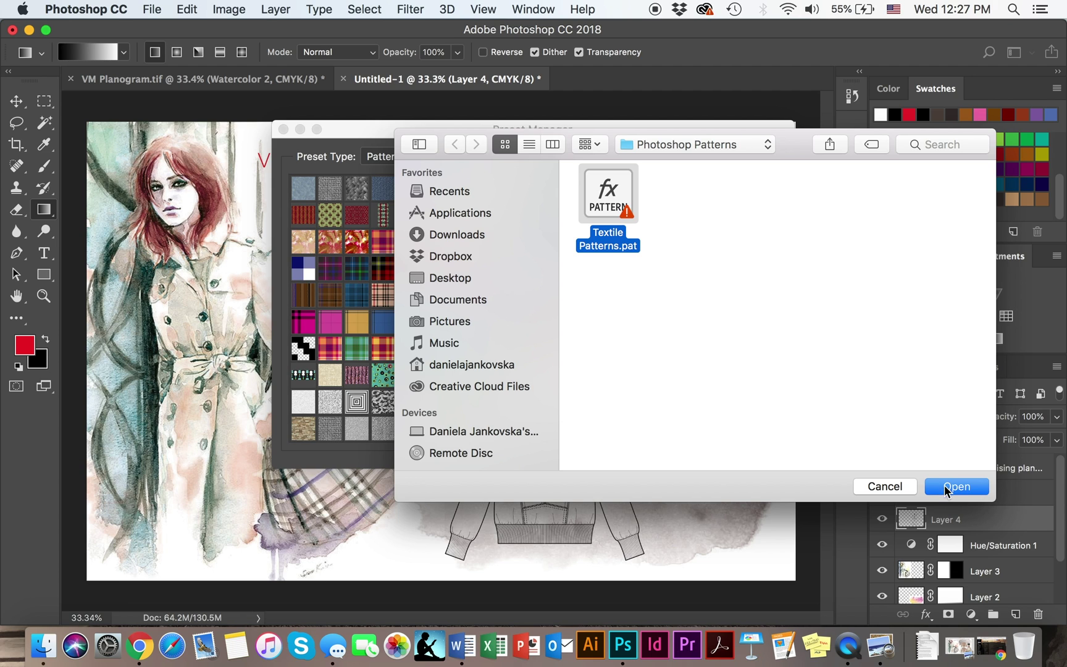
click(900, 487)
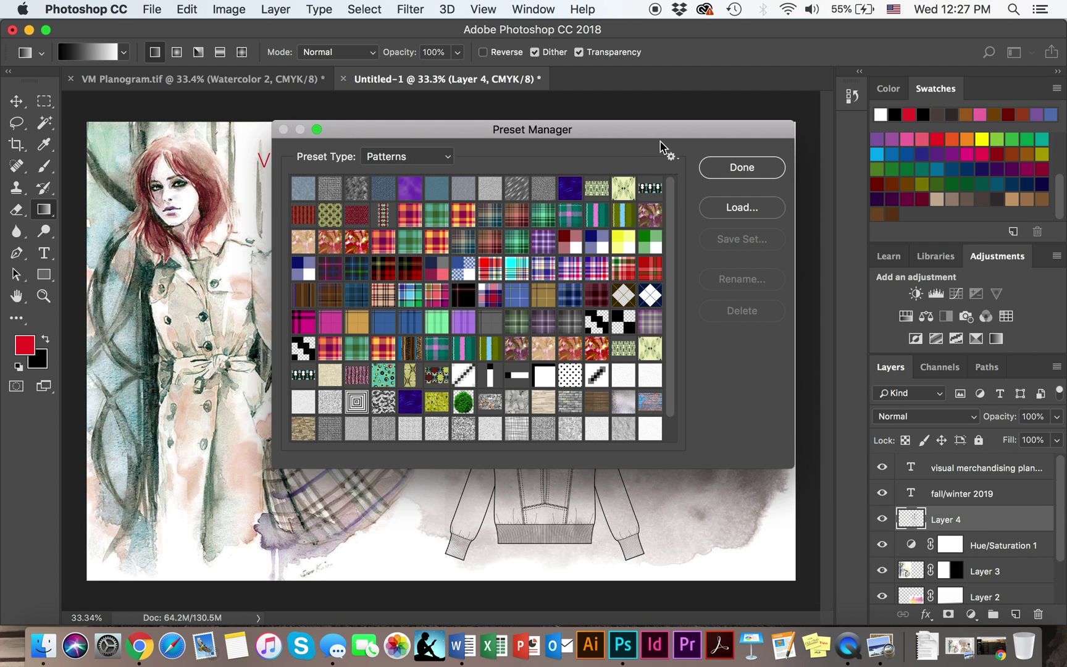
click(738, 167)
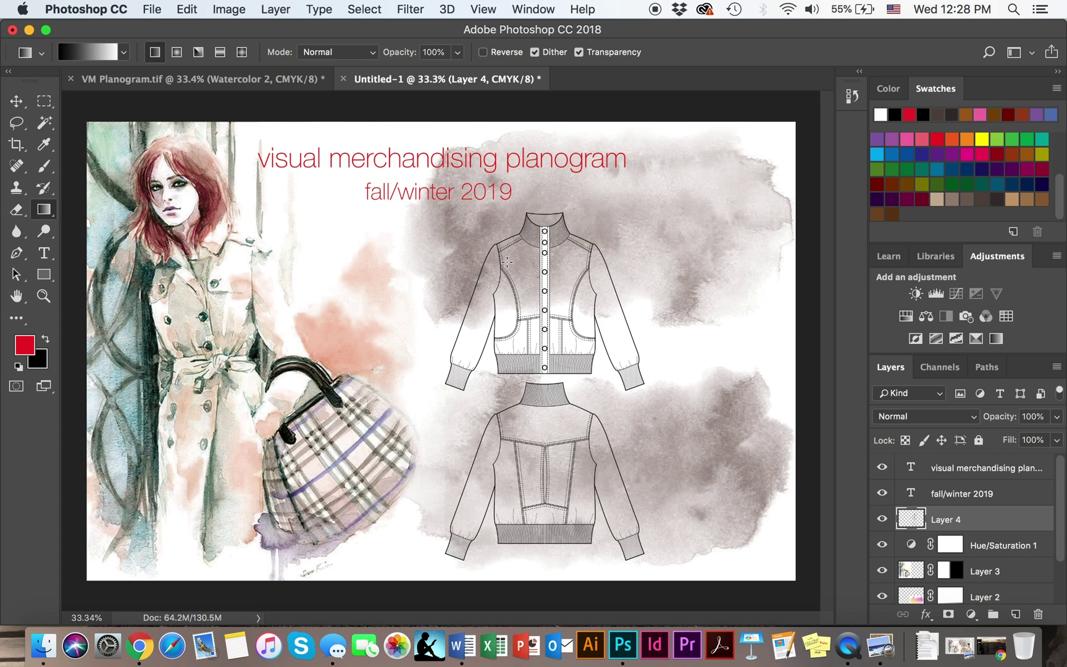
Select the jacket sketches' body panels with the Magic Wand, adding panels with Shift
click(47, 124)
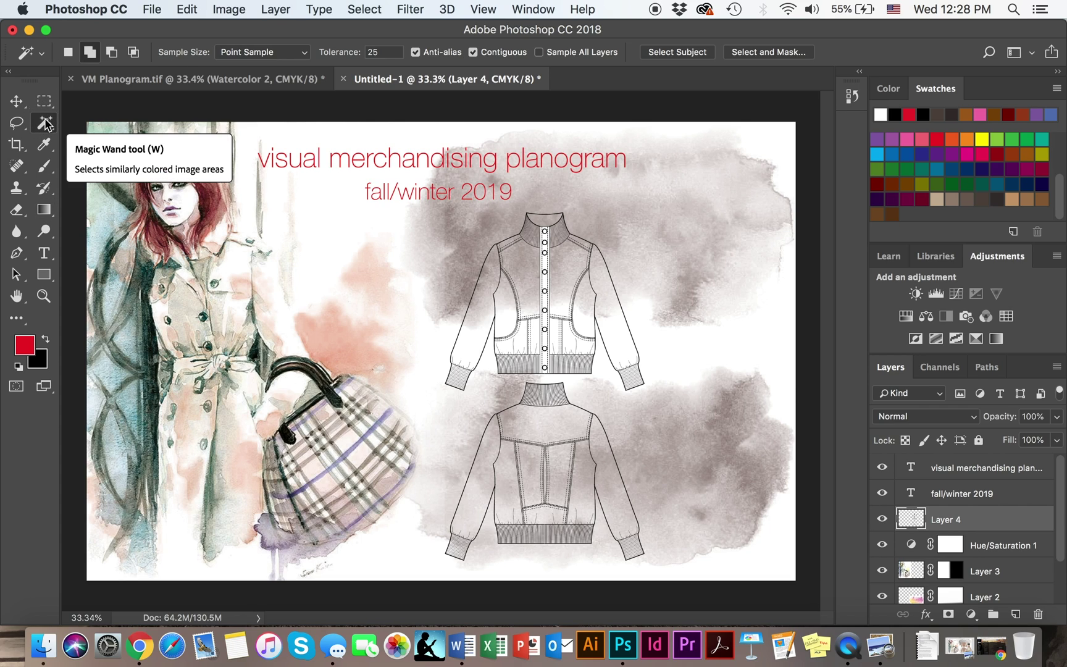
click(525, 264)
click(567, 271)
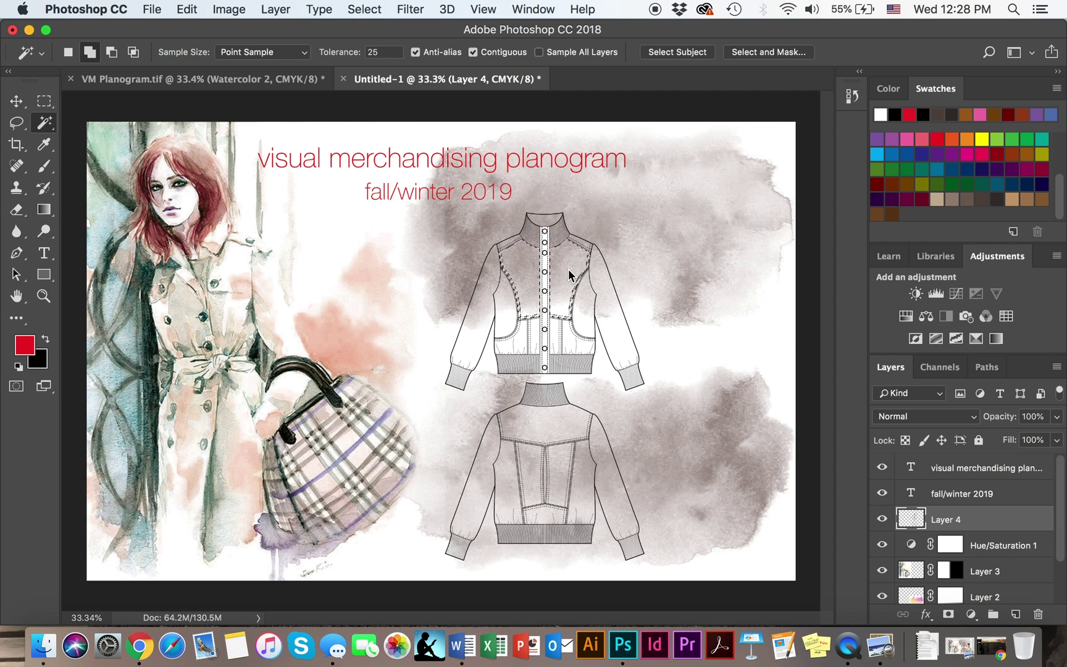
click(44, 210)
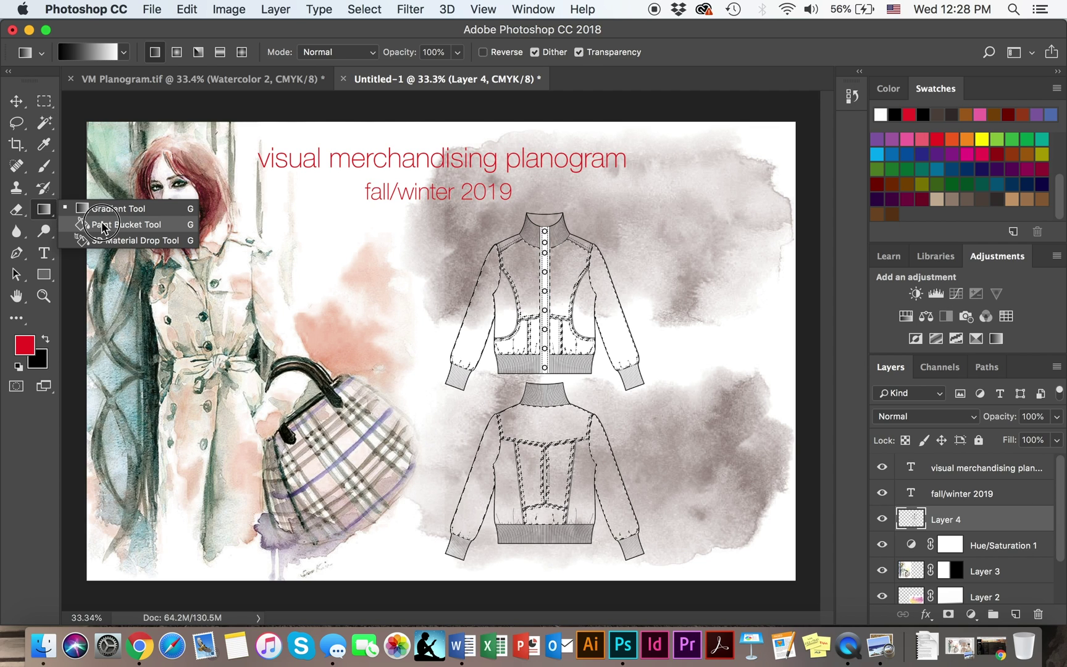
click(102, 225)
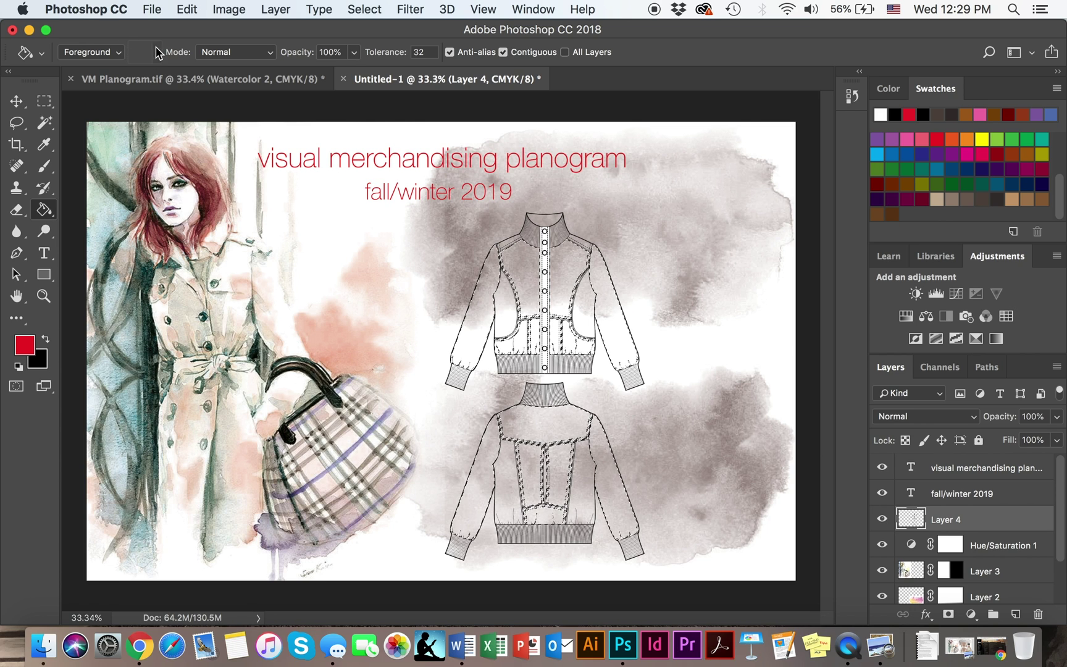
click(185, 8)
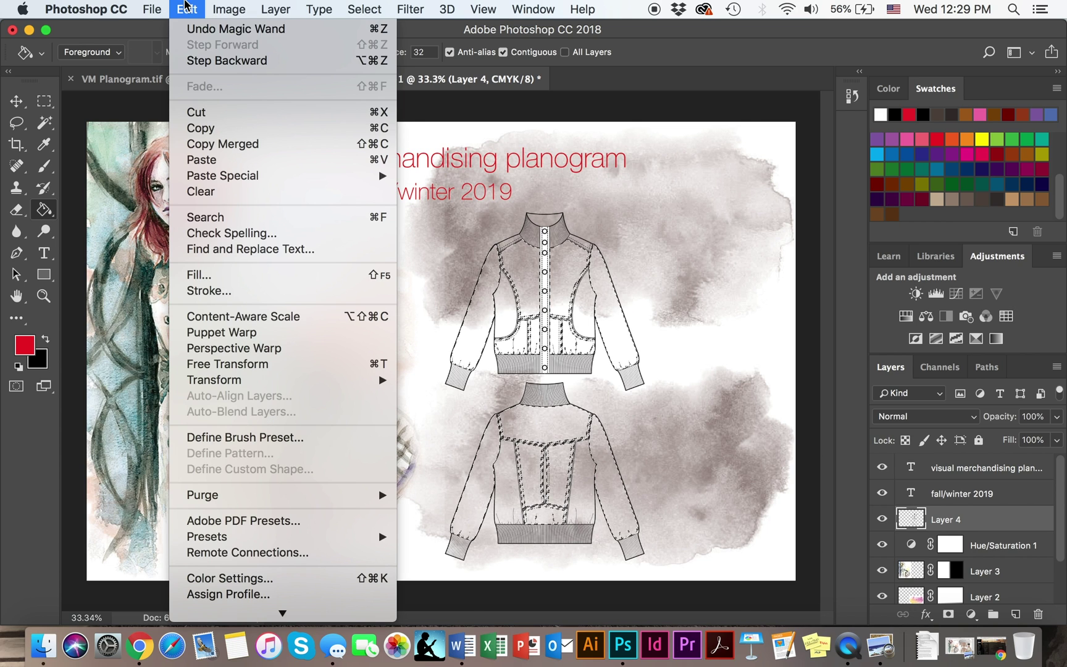
click(222, 276)
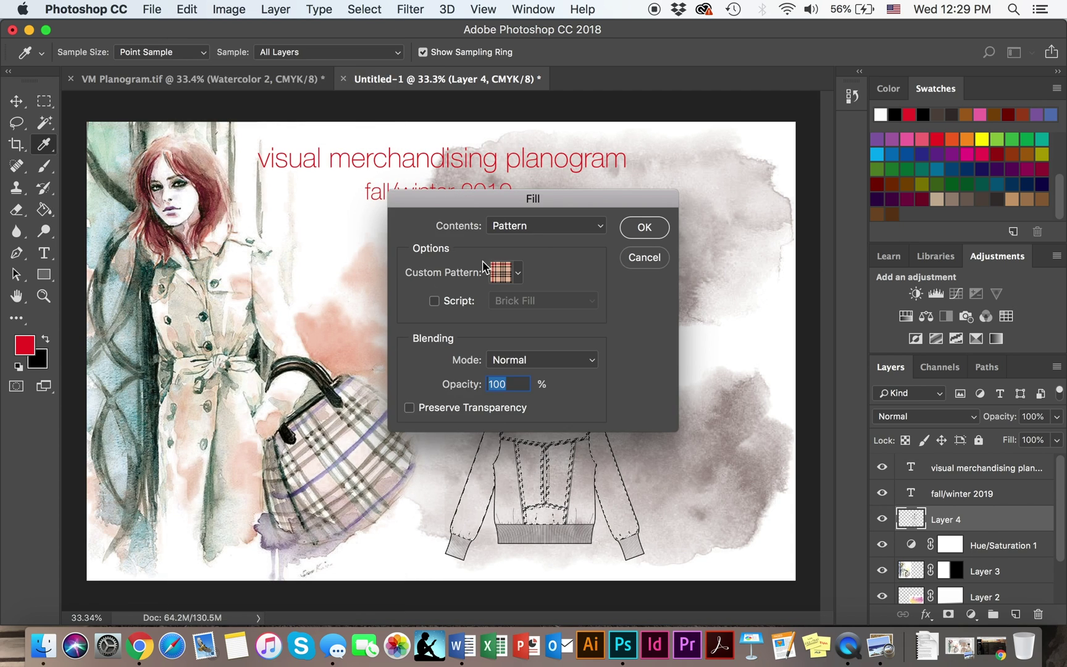
click(528, 226)
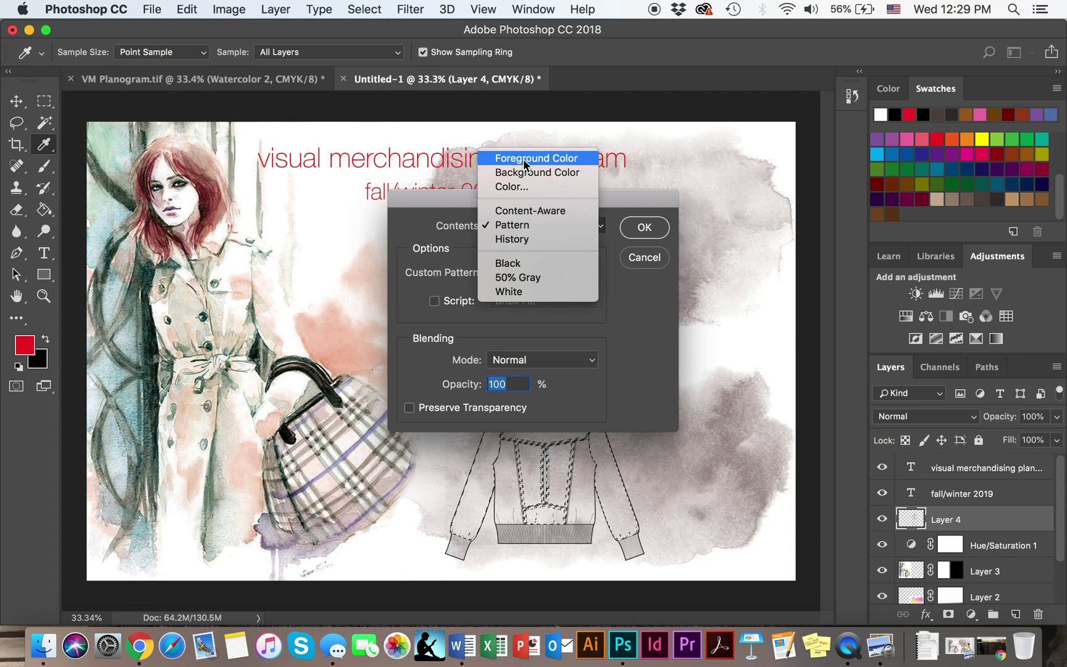
click(522, 158)
click(561, 228)
click(561, 228)
click(536, 232)
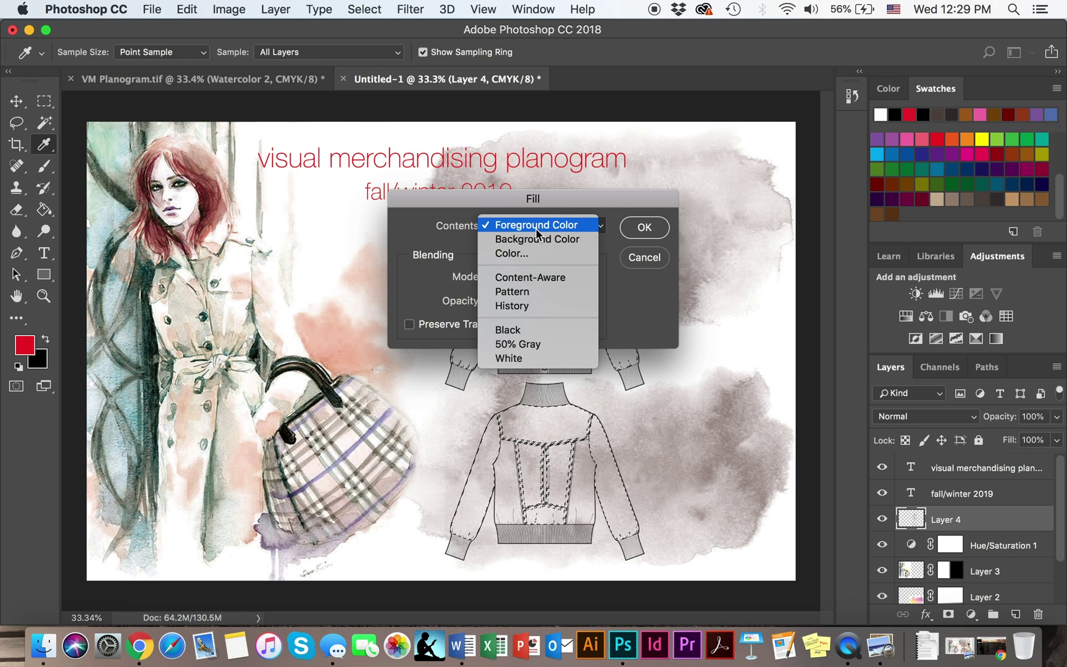
click(534, 291)
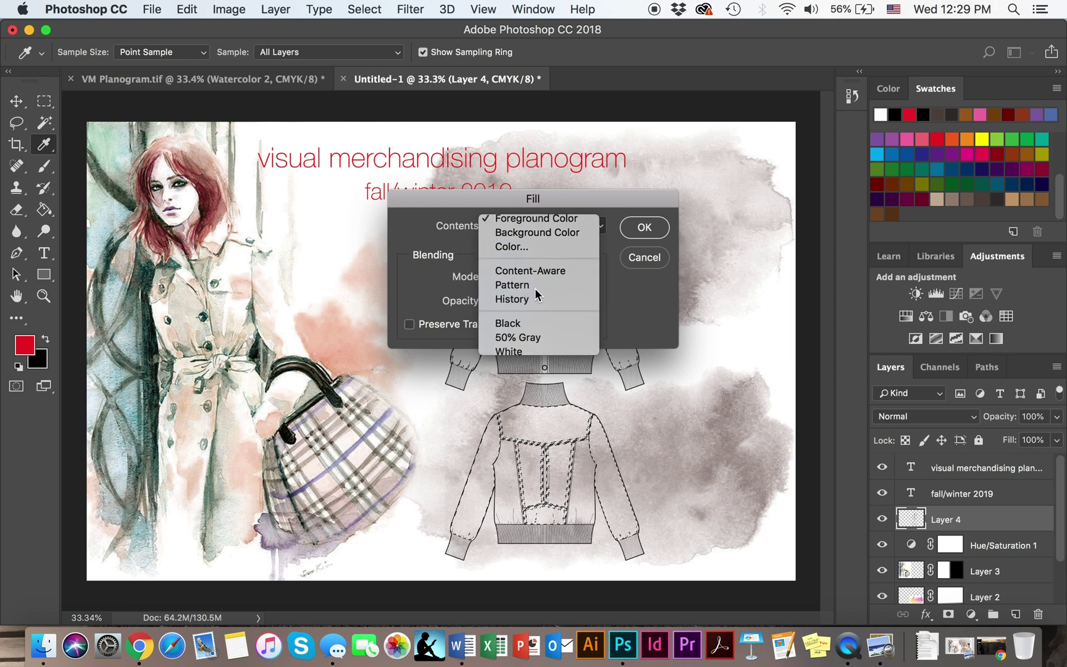
click(518, 273)
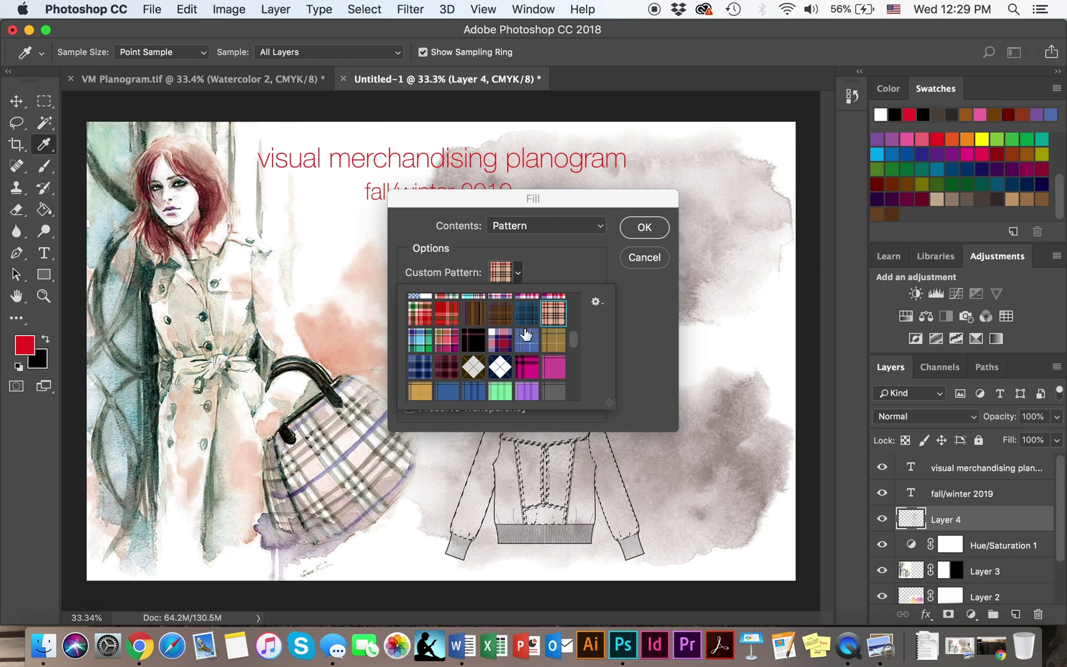
click(644, 257)
key(g)
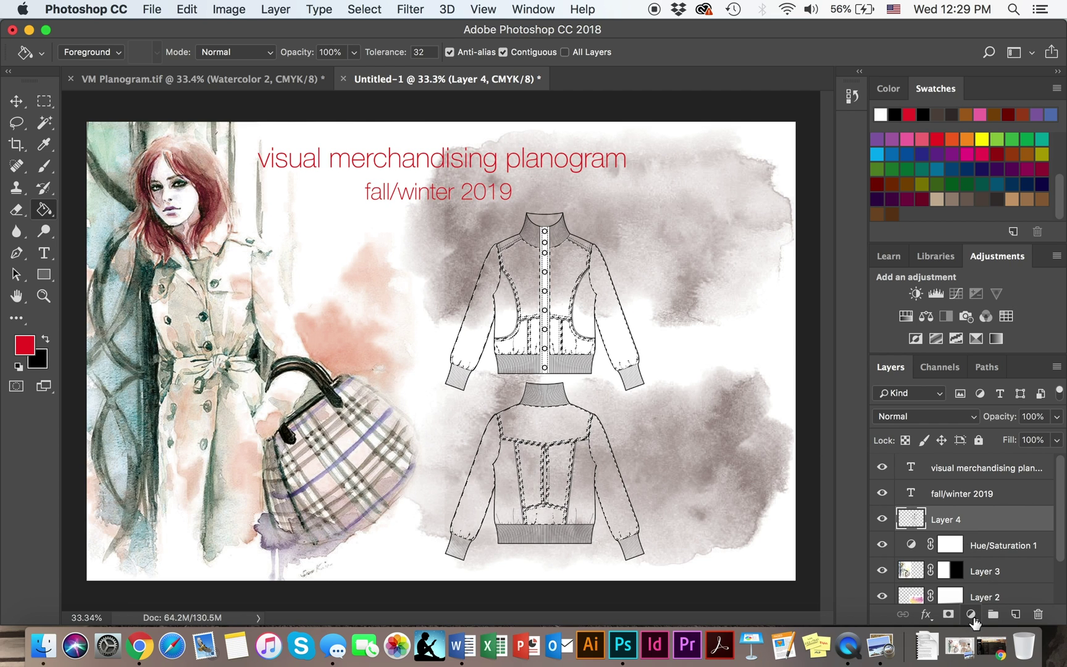
Add a Pattern Fill layer using the beige plaid, scaled to about 67%
click(972, 615)
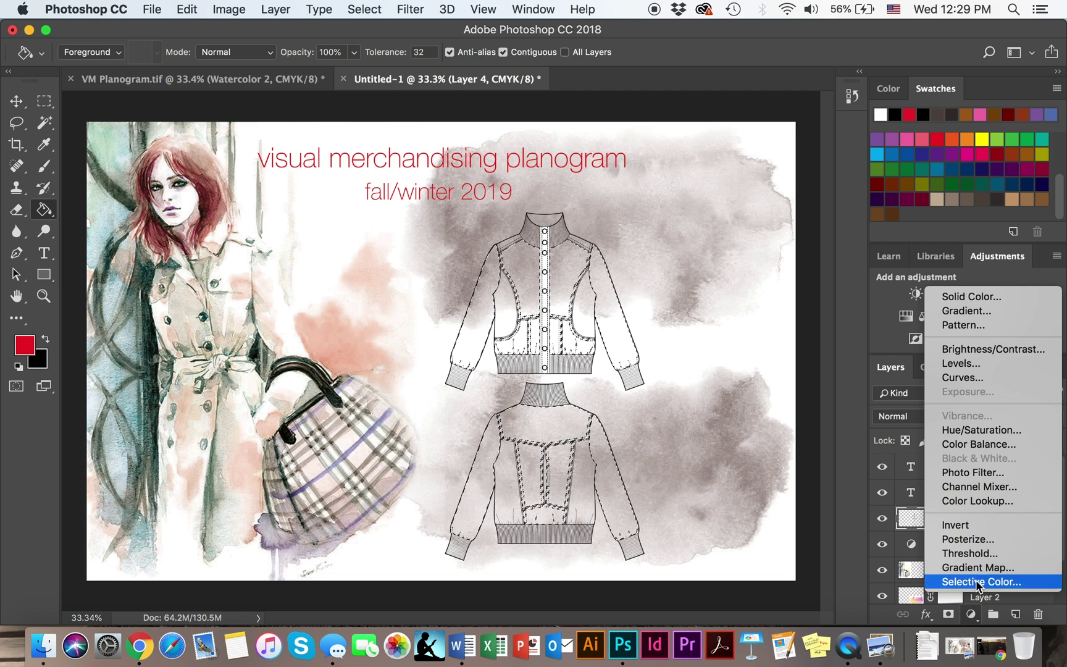
click(1000, 326)
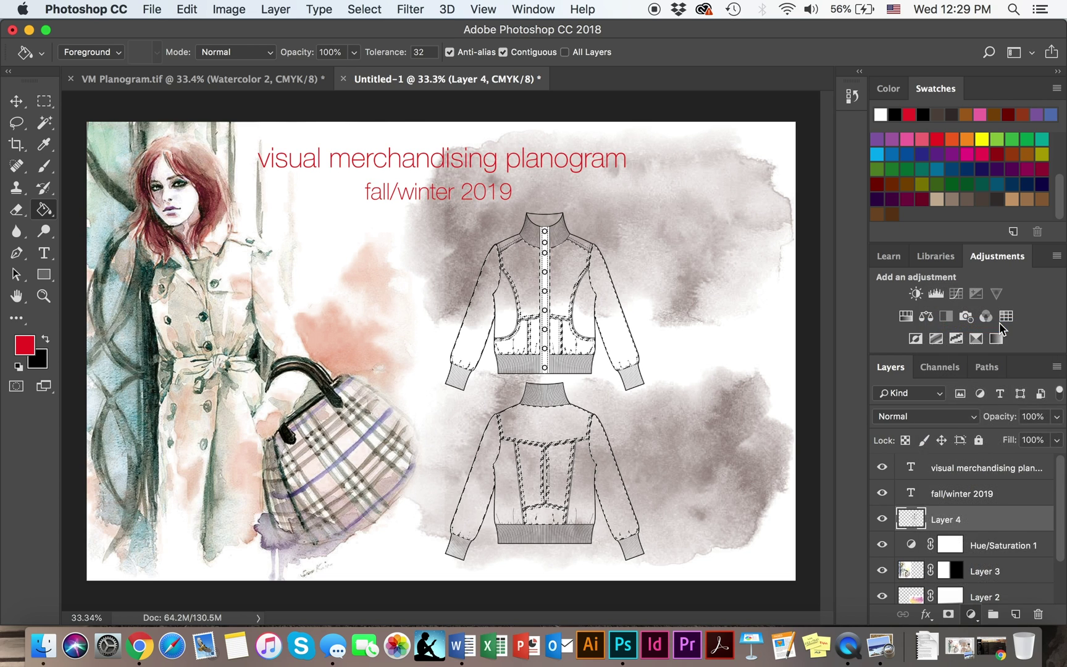
drag(581, 245, 757, 231)
click(746, 295)
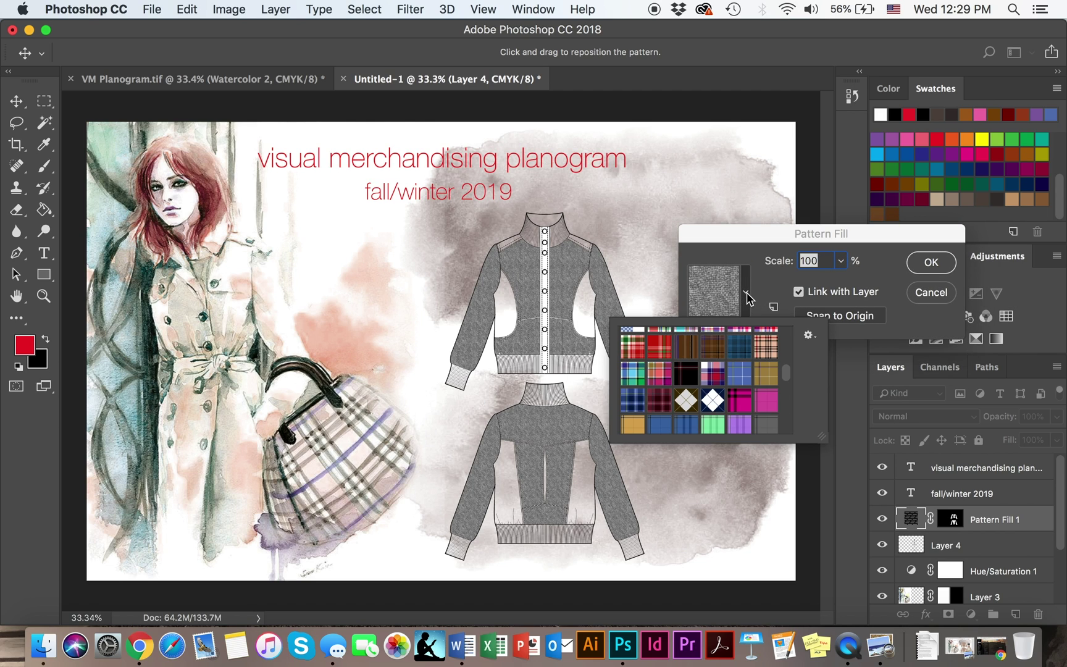
click(766, 349)
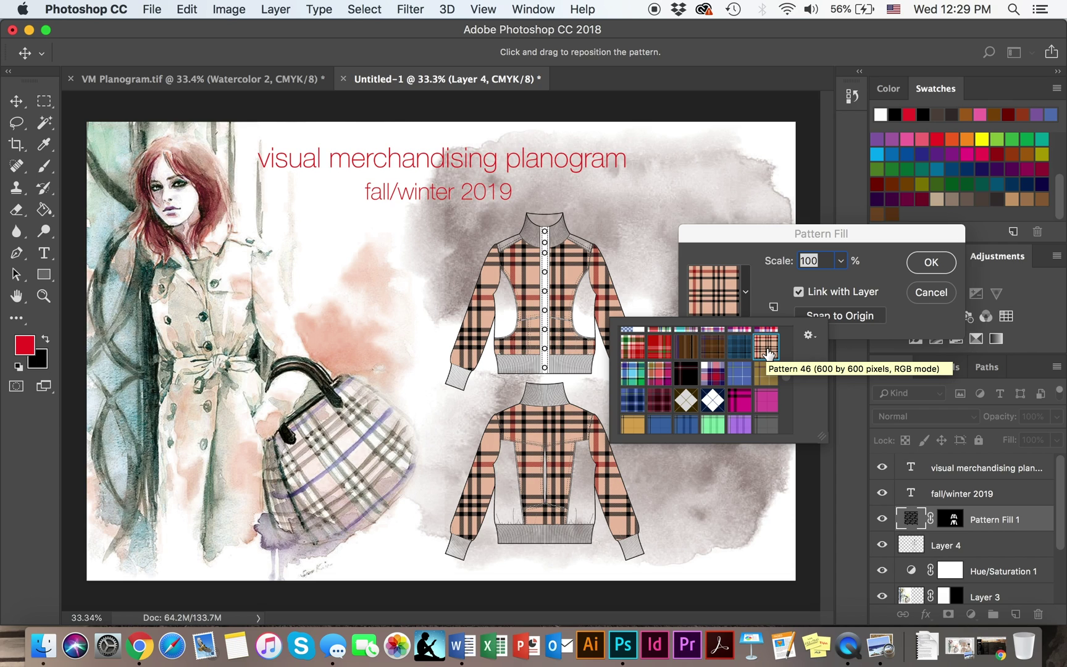
click(834, 281)
click(842, 265)
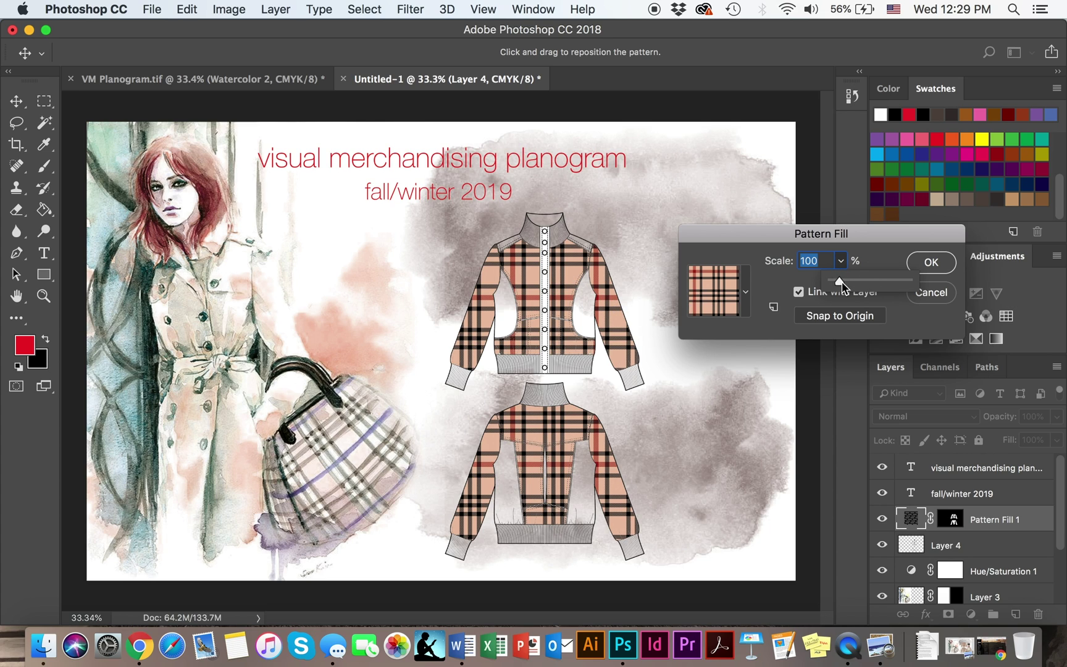
mouse_move(841, 285)
mouse_down()
mouse_move(851, 286)
mouse_move(838, 285)
mouse_up()
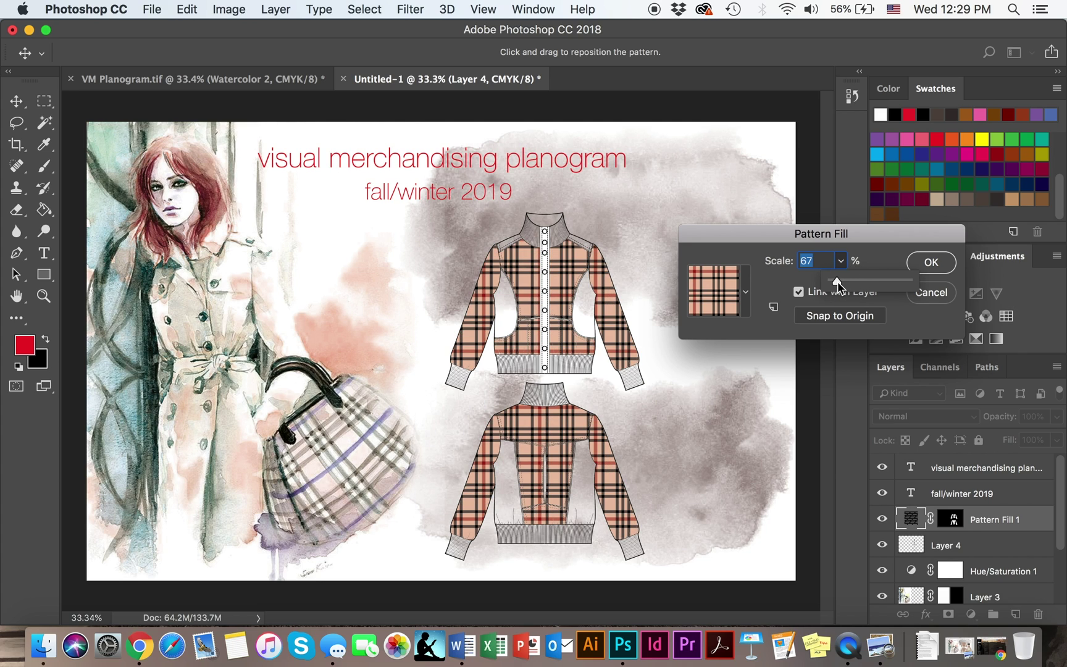
drag(838, 285, 835, 284)
key(Return)
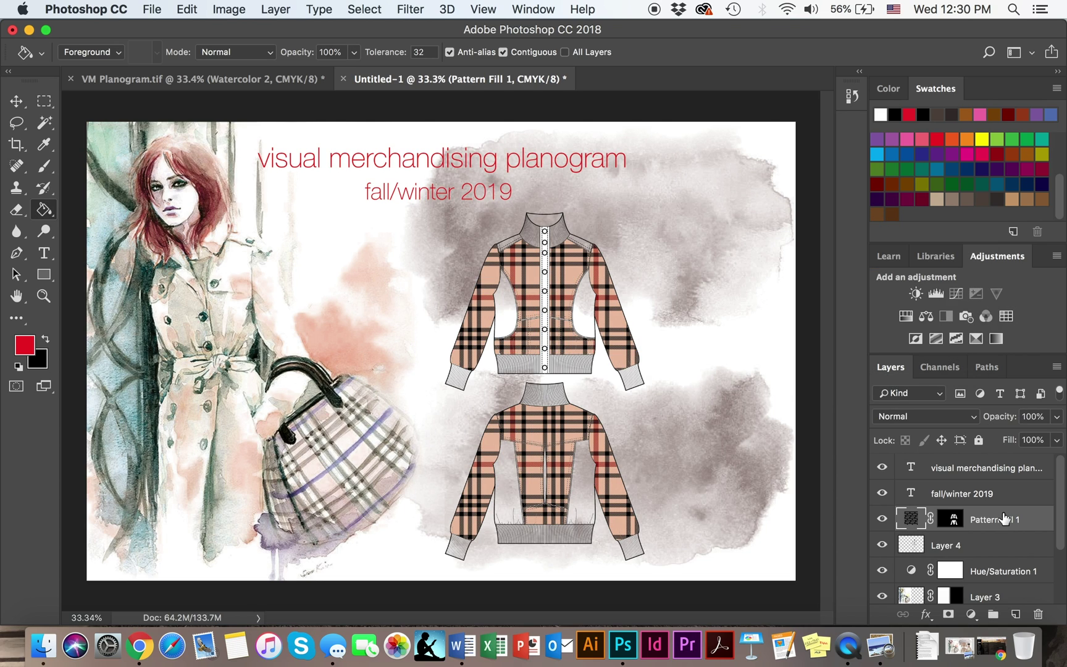
Reopen Pattern Fill 1, try the blue plaid, then keep the beige plaid
double_click(910, 521)
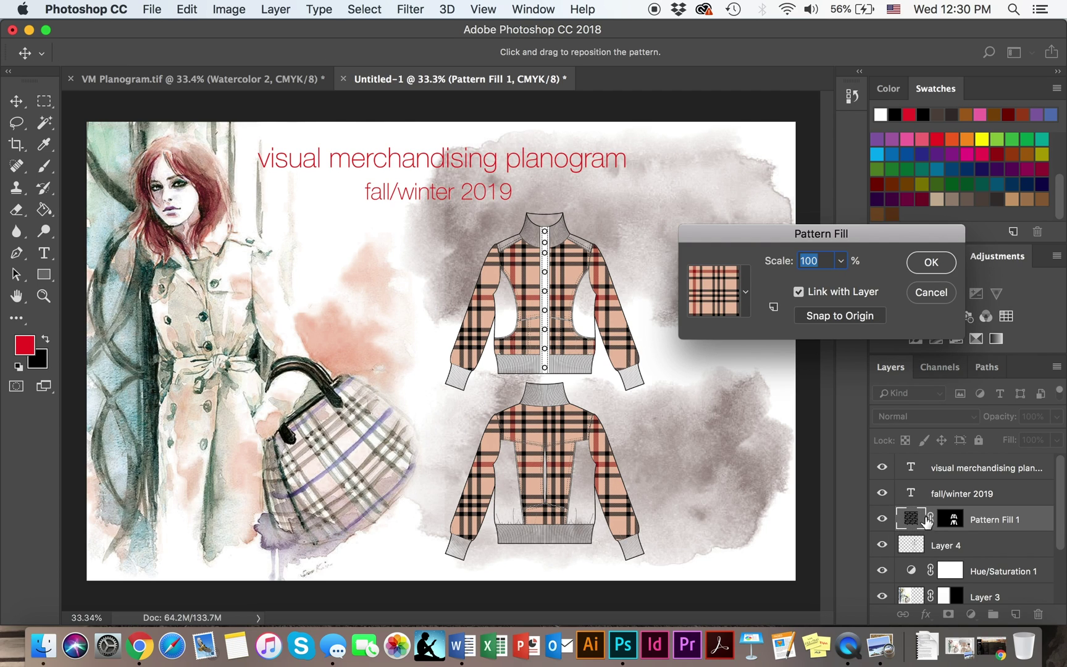
click(746, 307)
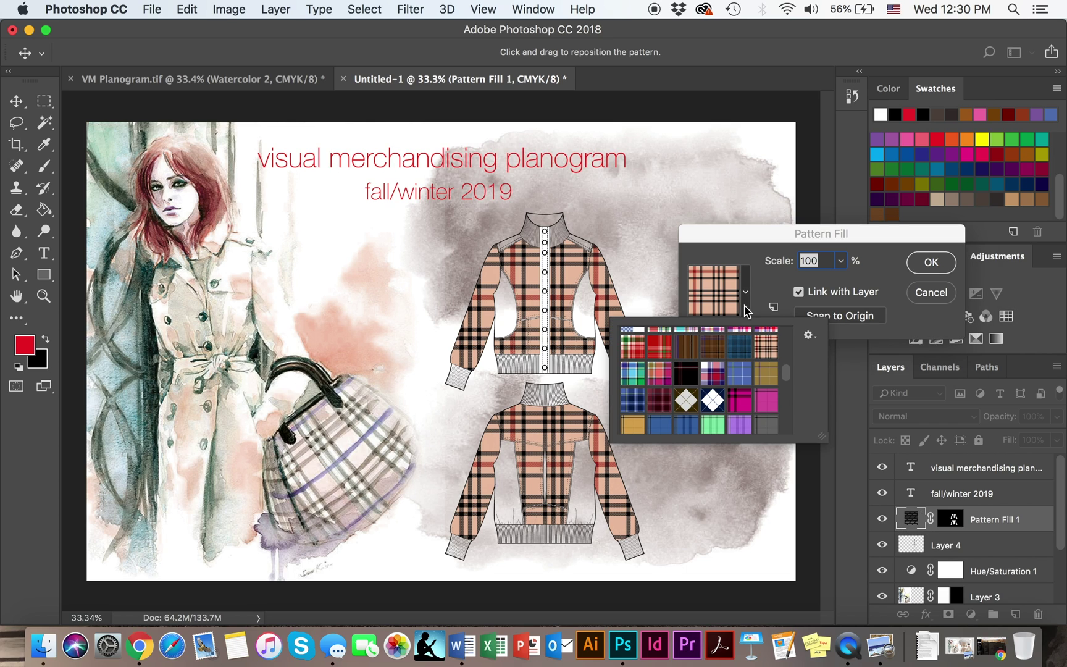
click(739, 349)
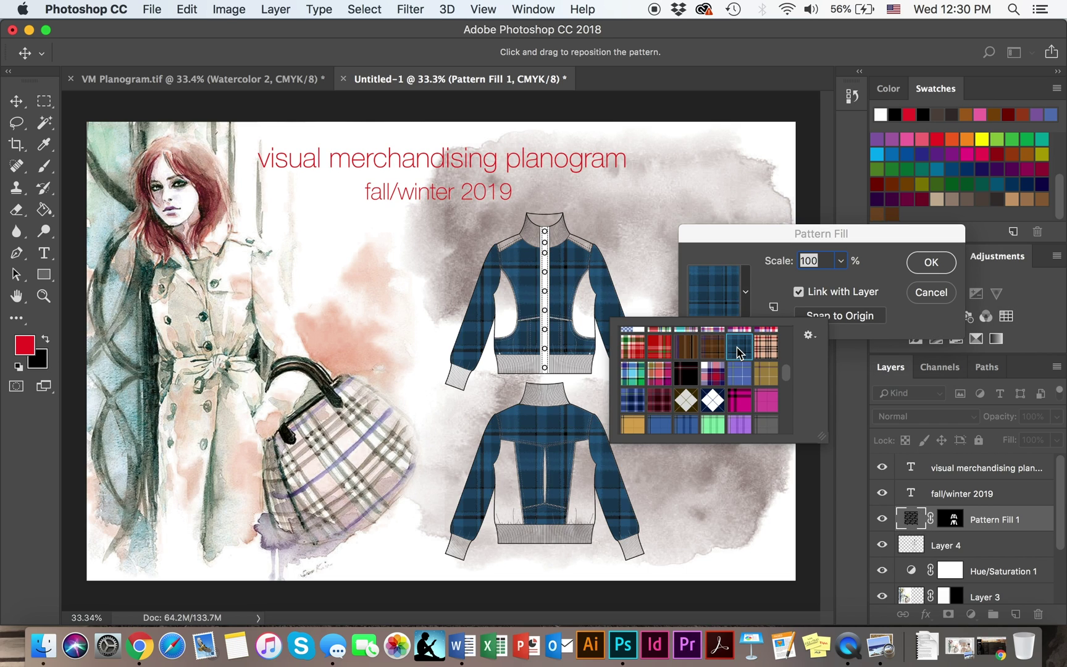
click(770, 343)
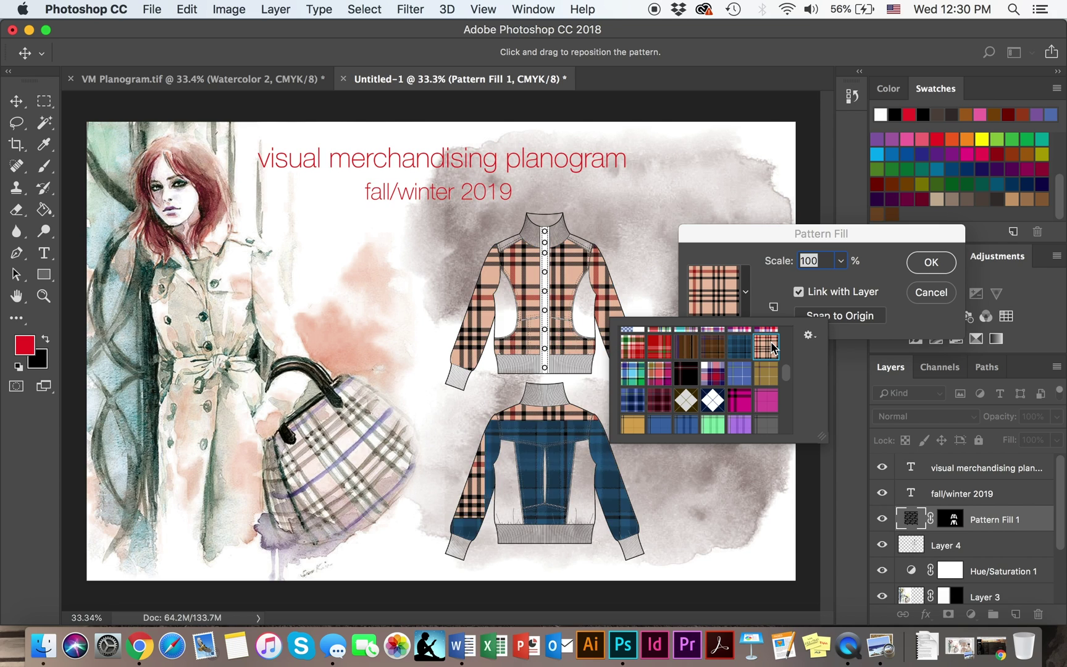
click(928, 306)
click(931, 261)
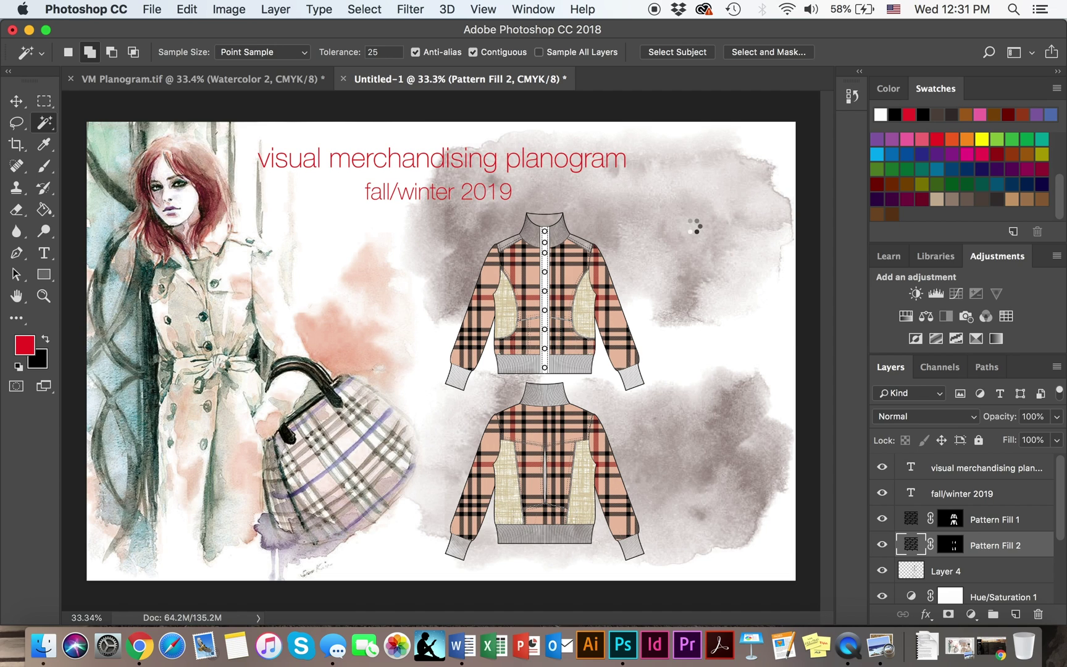
Make the Background layer active and pick the Rectangular Marquee tool
scroll(981, 551, down, 4)
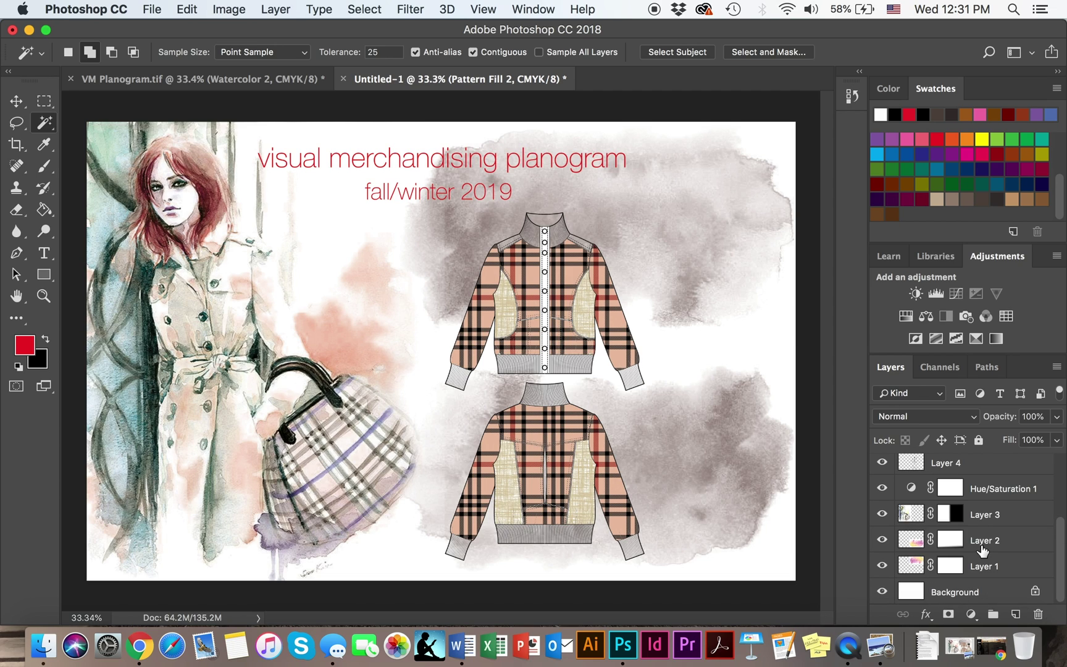
click(956, 593)
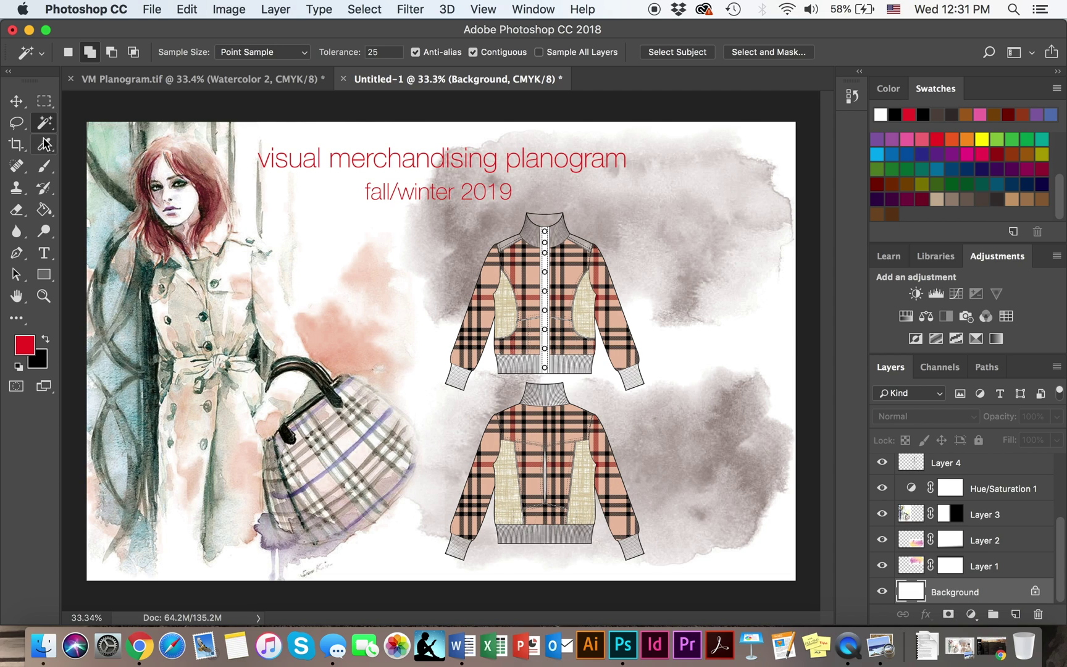
click(44, 102)
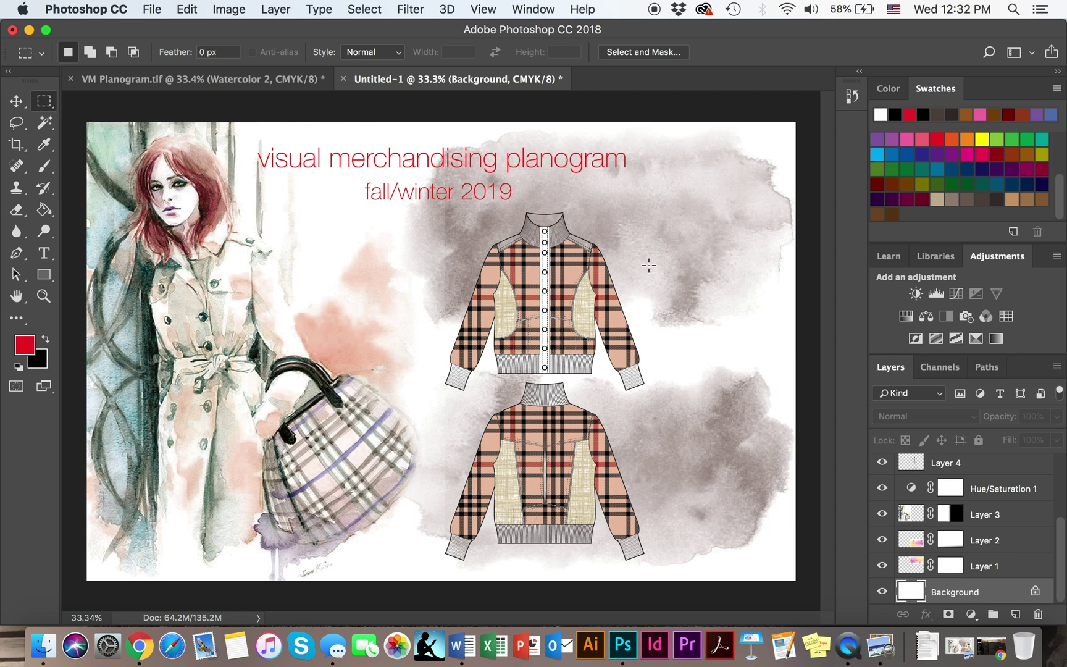
Fill a rectangle right of the upper jacket with a plaid Pattern Fill layer
drag(662, 236, 752, 311)
click(971, 613)
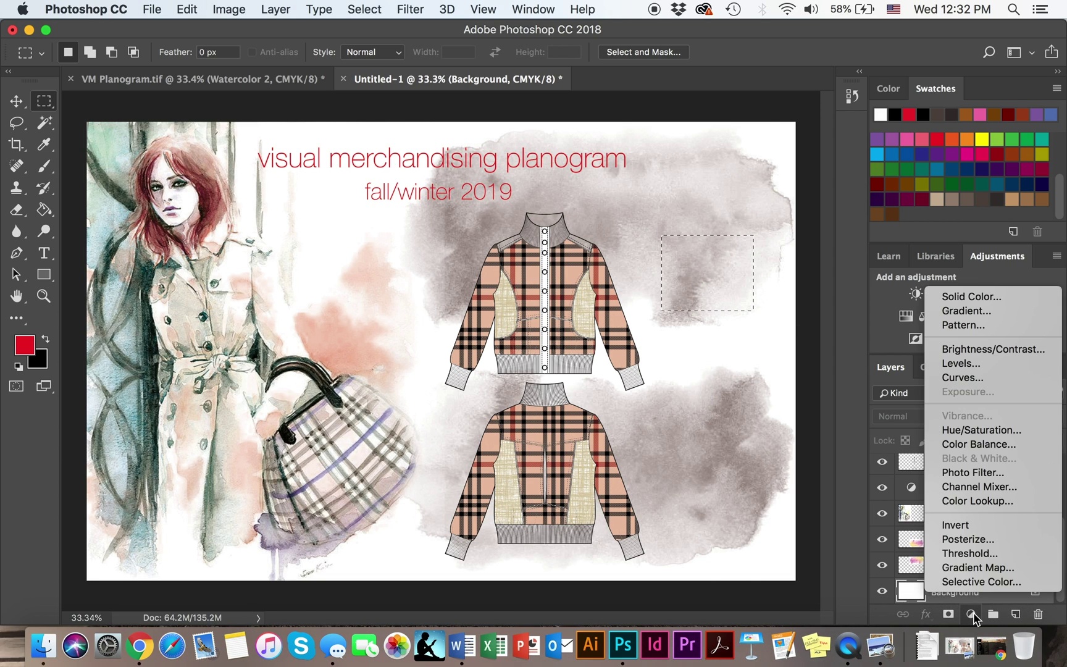
click(991, 326)
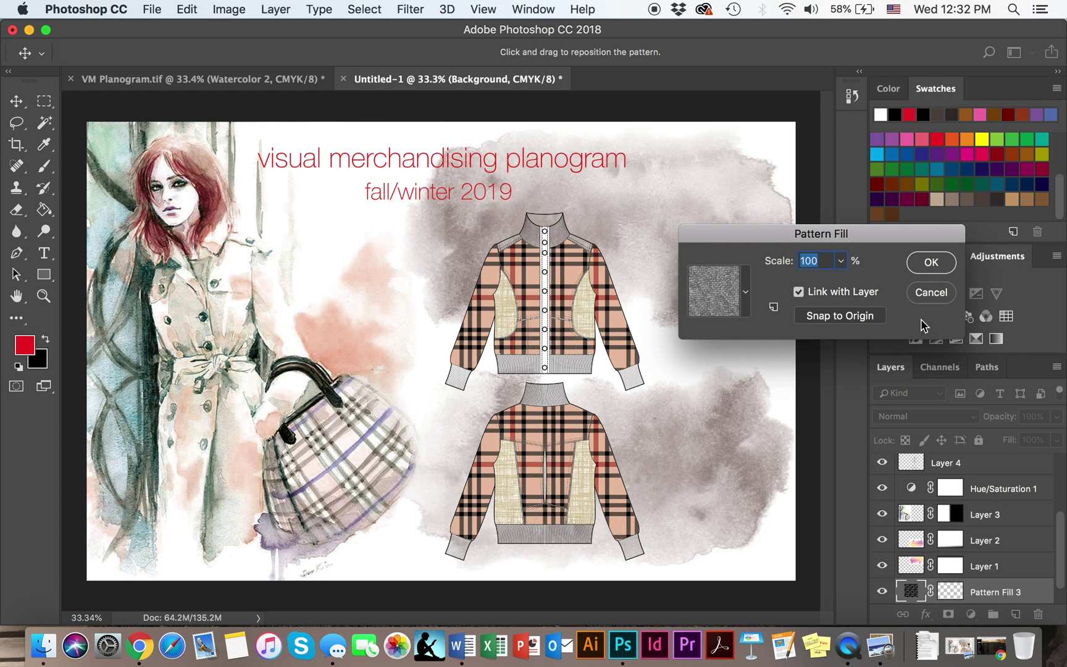
click(746, 295)
scroll(763, 361, up, 3)
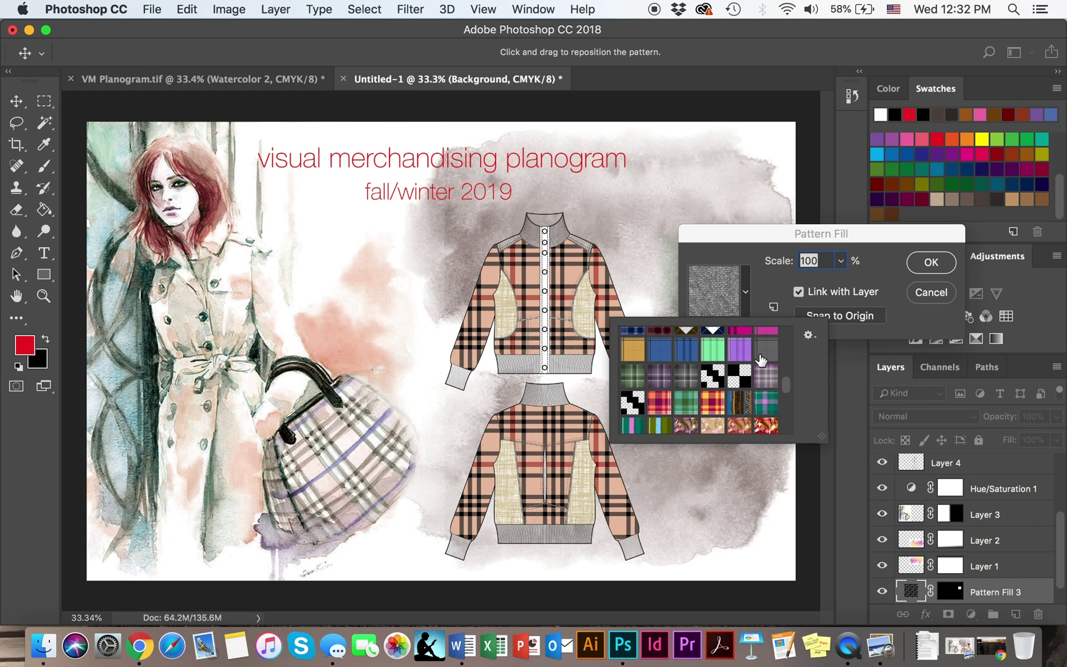
scroll(765, 377, up, 3)
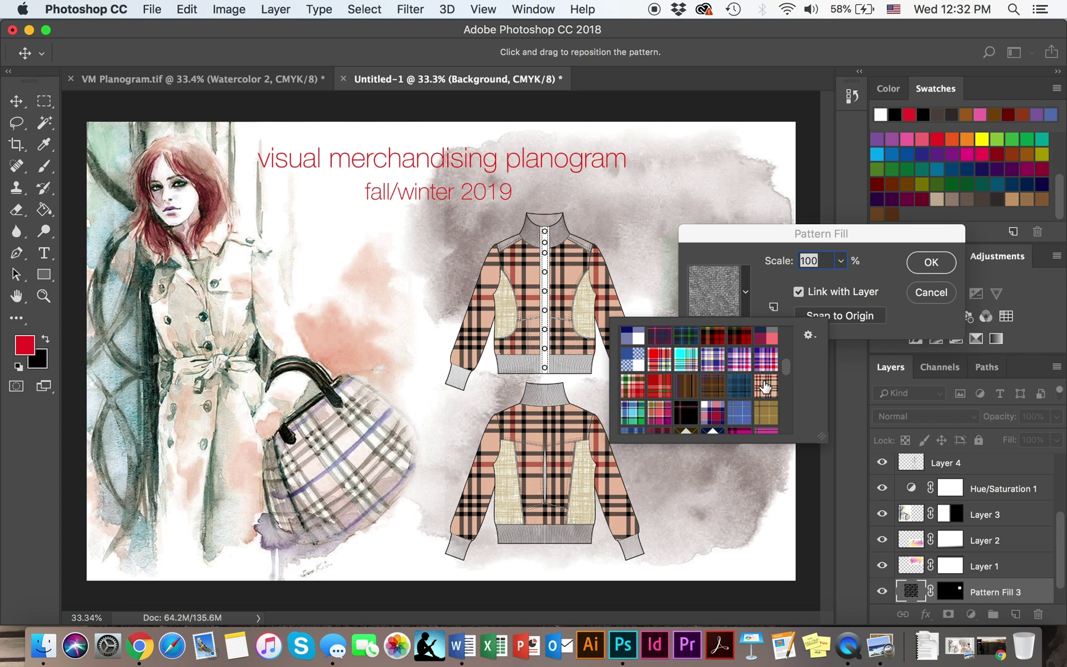
click(765, 386)
click(878, 264)
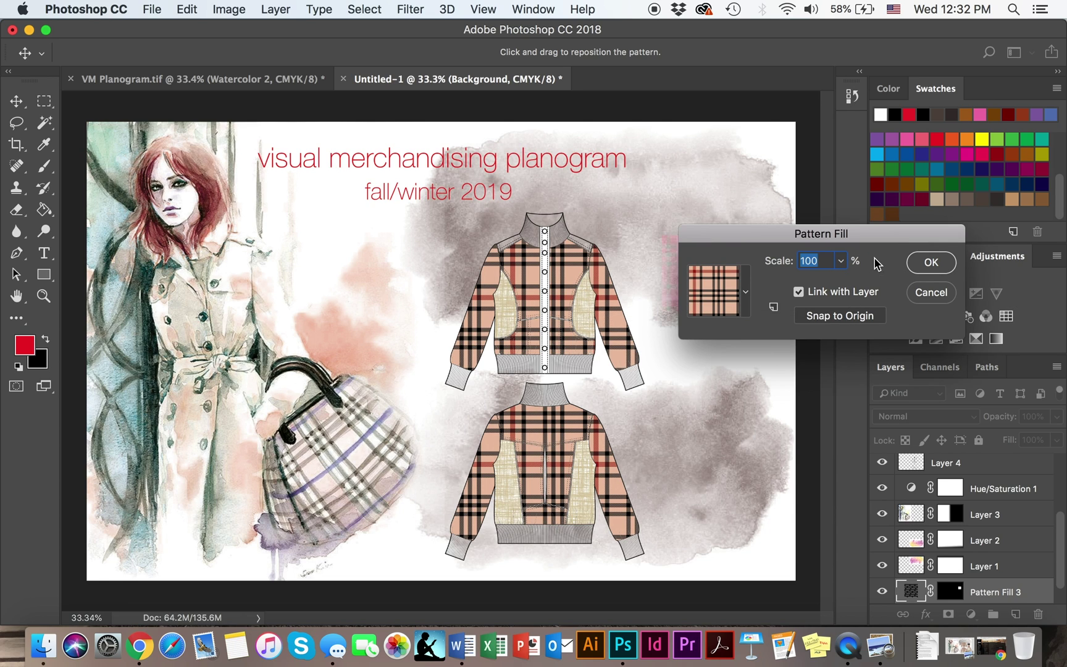
drag(871, 232, 962, 187)
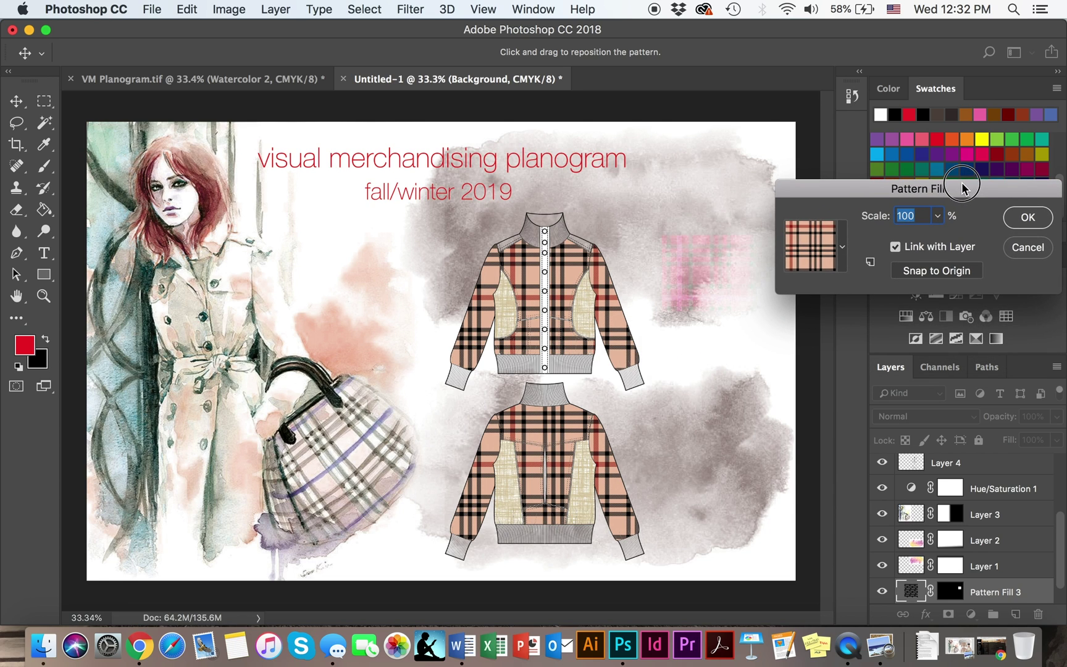
click(1027, 217)
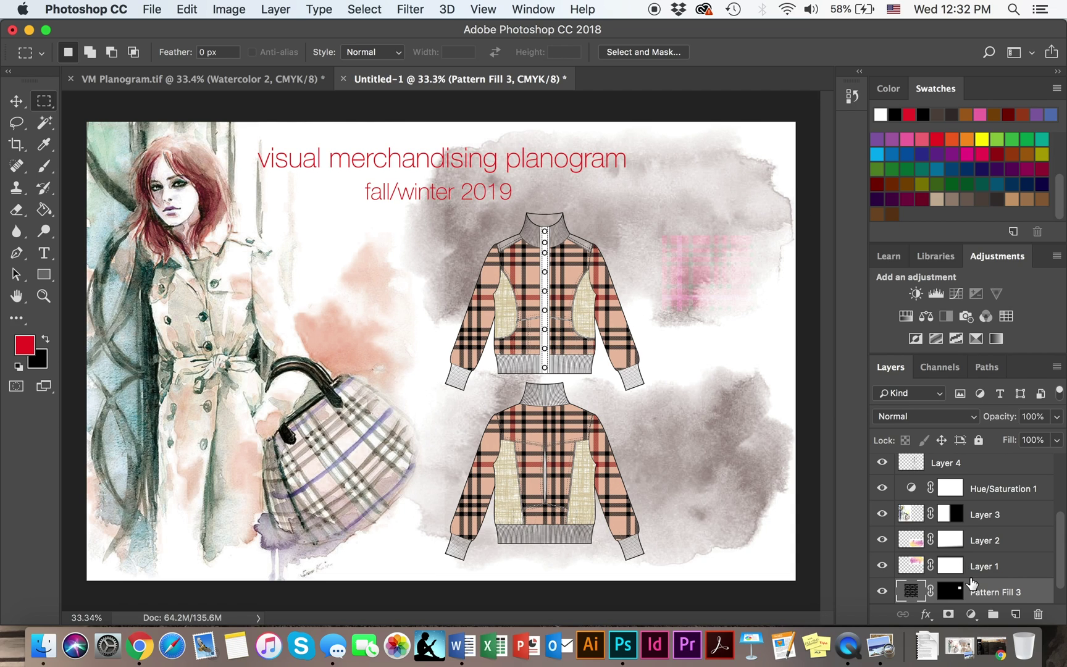
Drag the Pattern Fill 3 layer to the top of the layer stack
drag(1024, 593, 1027, 508)
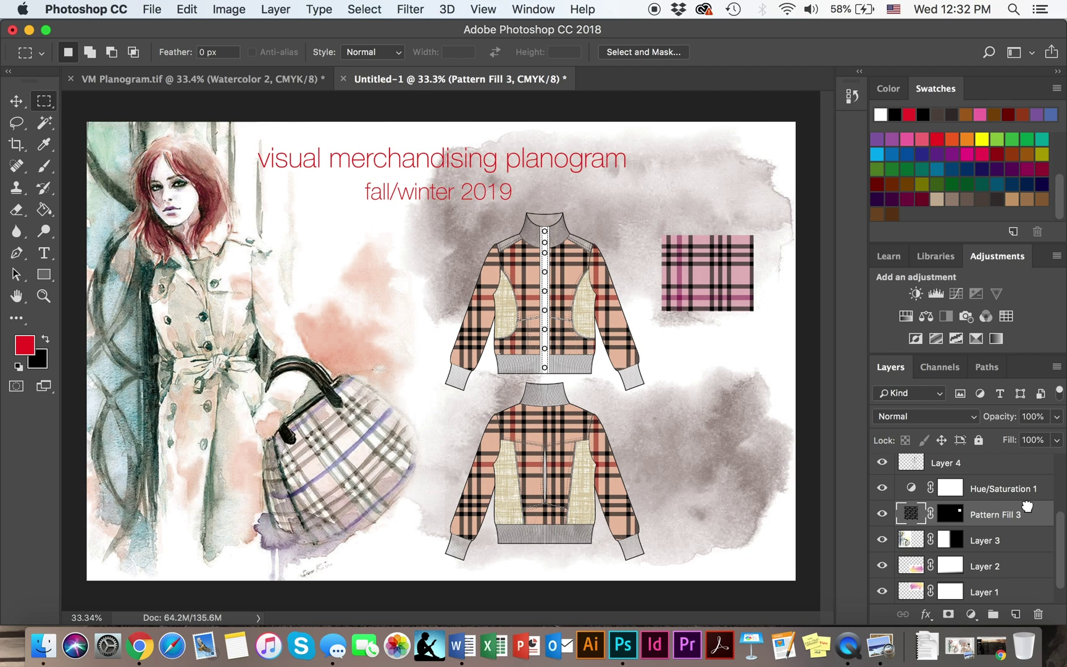
drag(1026, 508, 1025, 480)
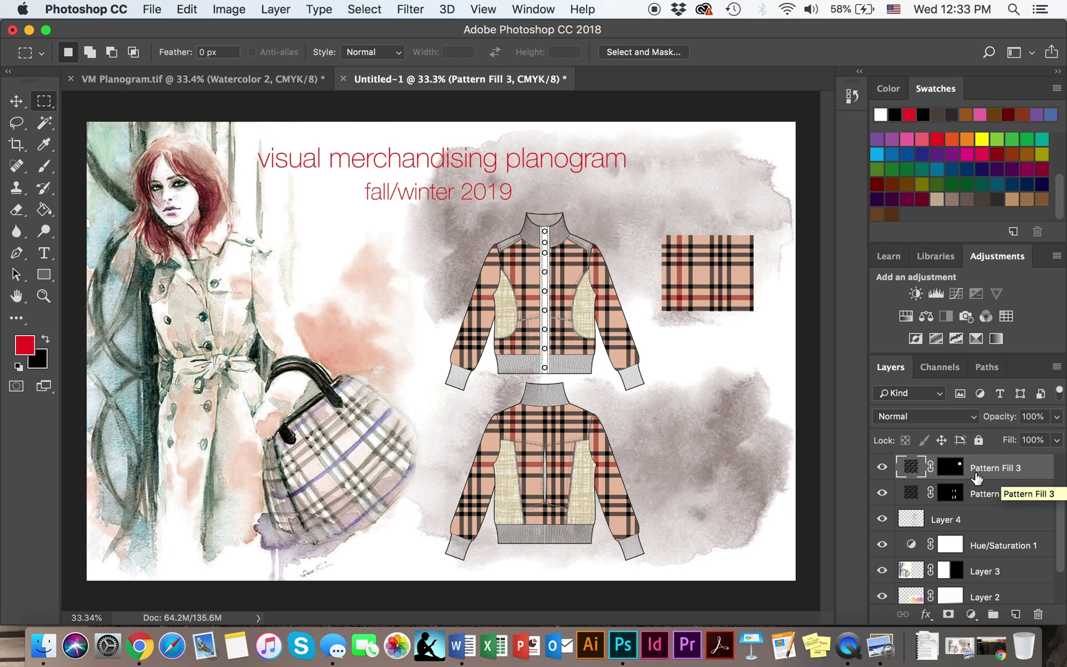
Fill a square below the plaid swatch with the beige linen pattern as Pattern Fill 4
key(u)
key(m)
drag(668, 329, 757, 424)
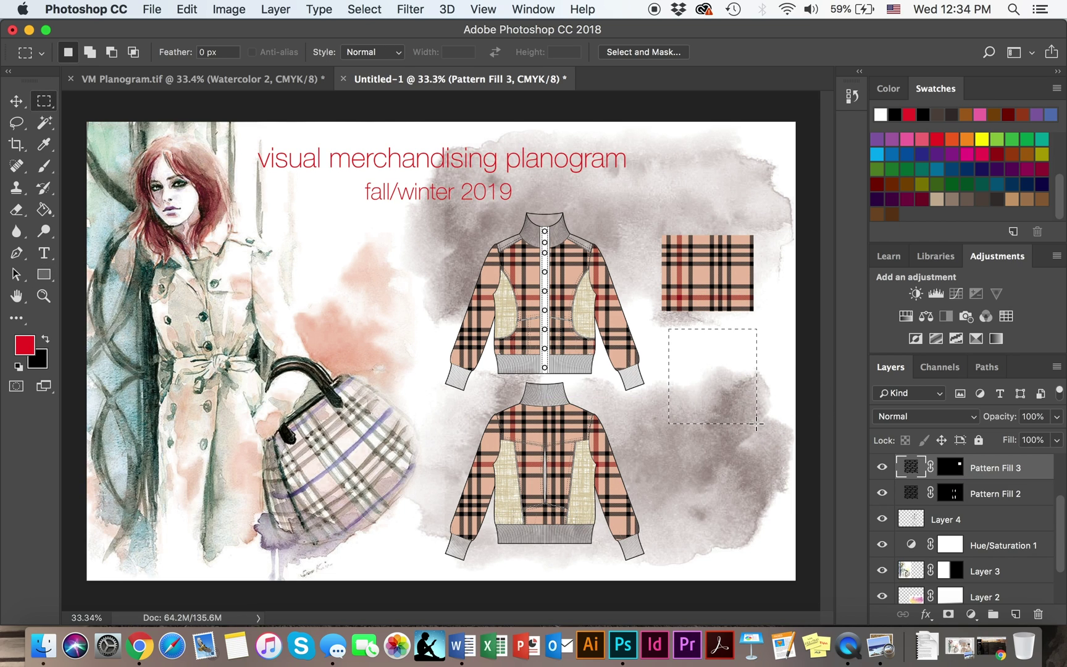
click(971, 614)
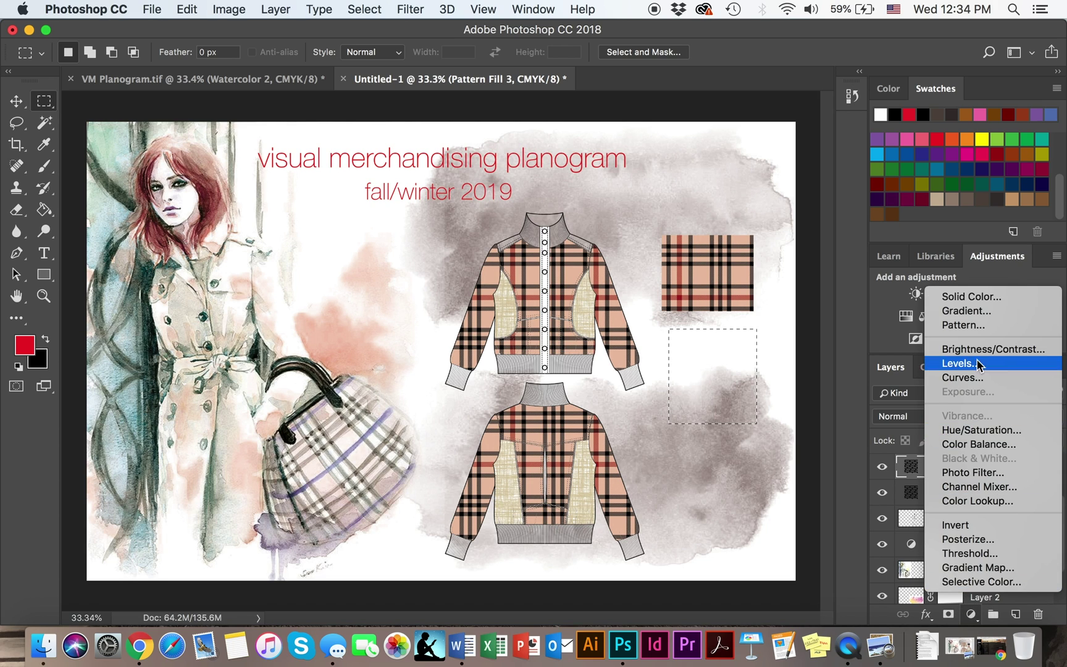
click(988, 321)
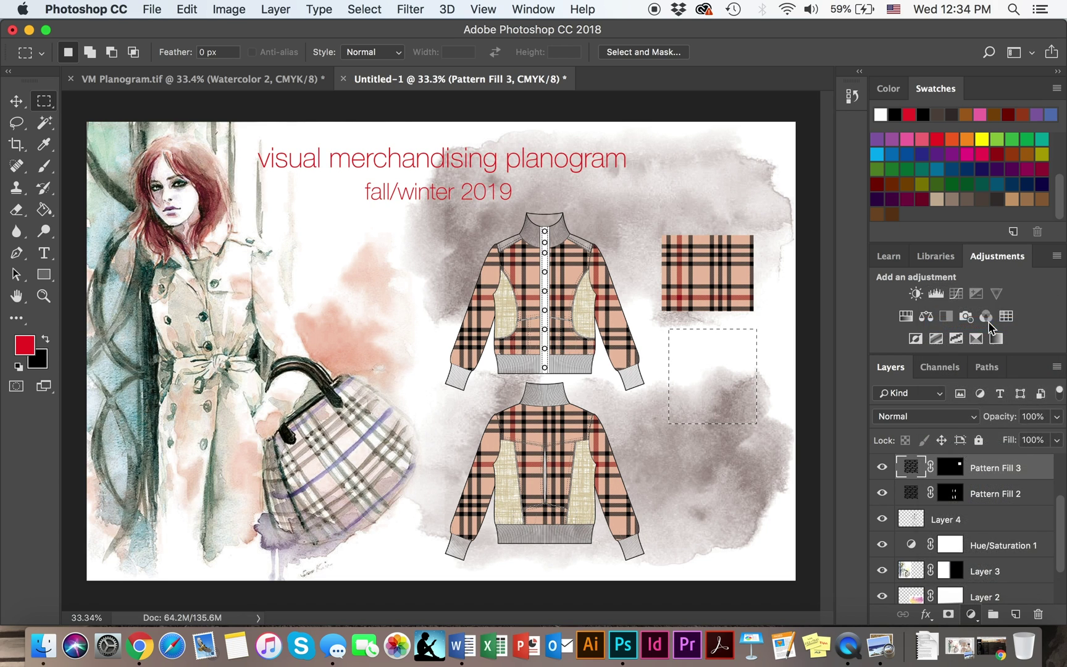
click(843, 250)
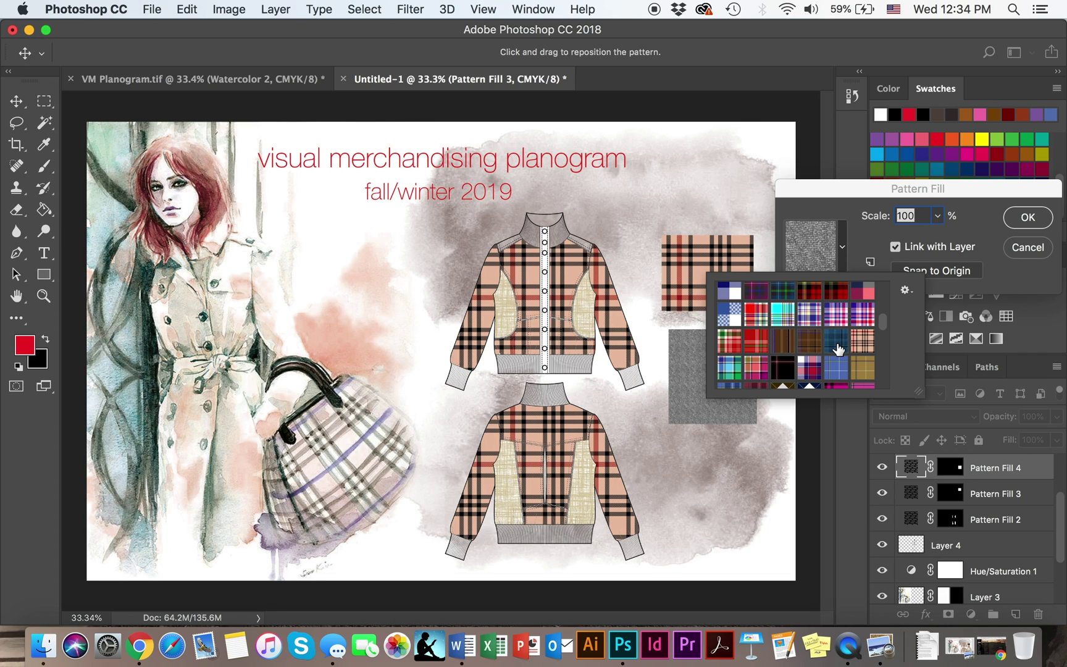
scroll(838, 350, down, 5)
click(810, 335)
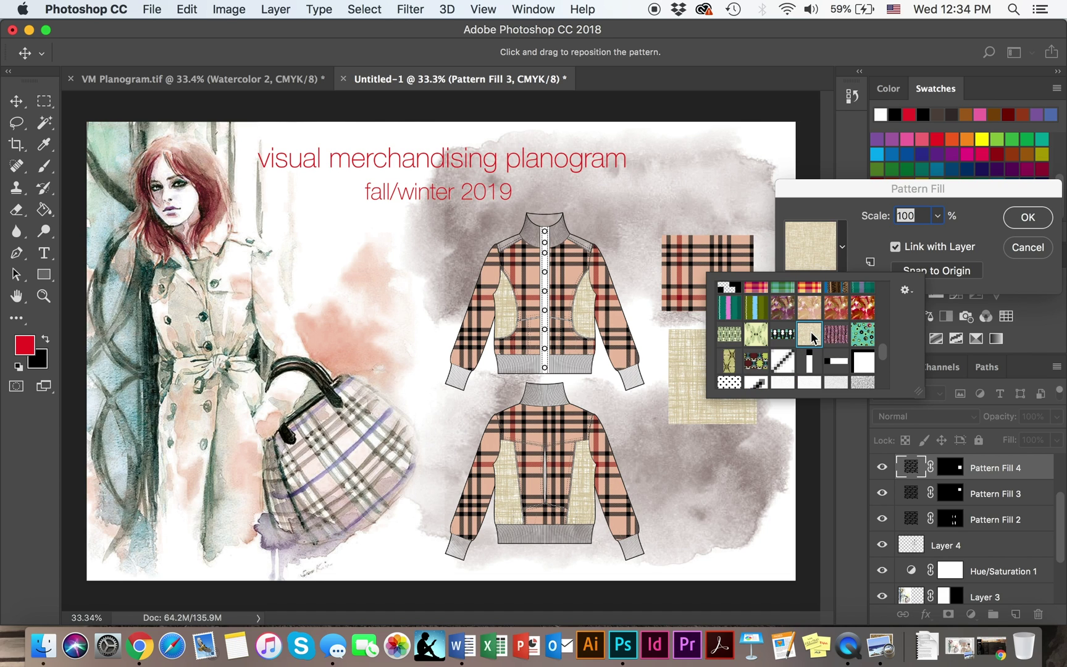
click(1026, 218)
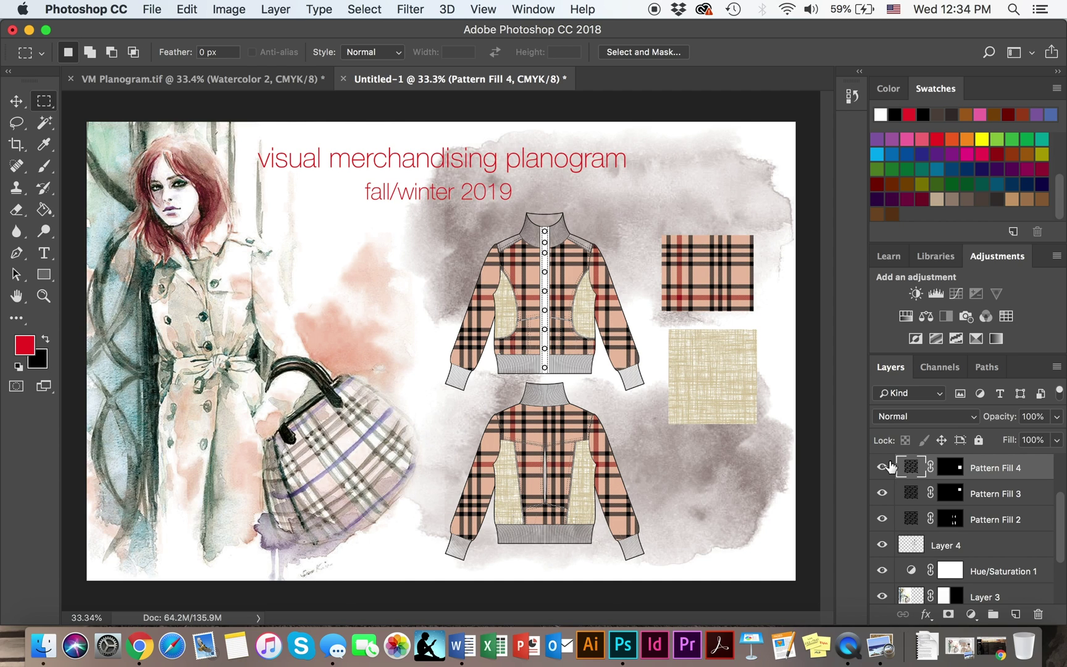
click(16, 100)
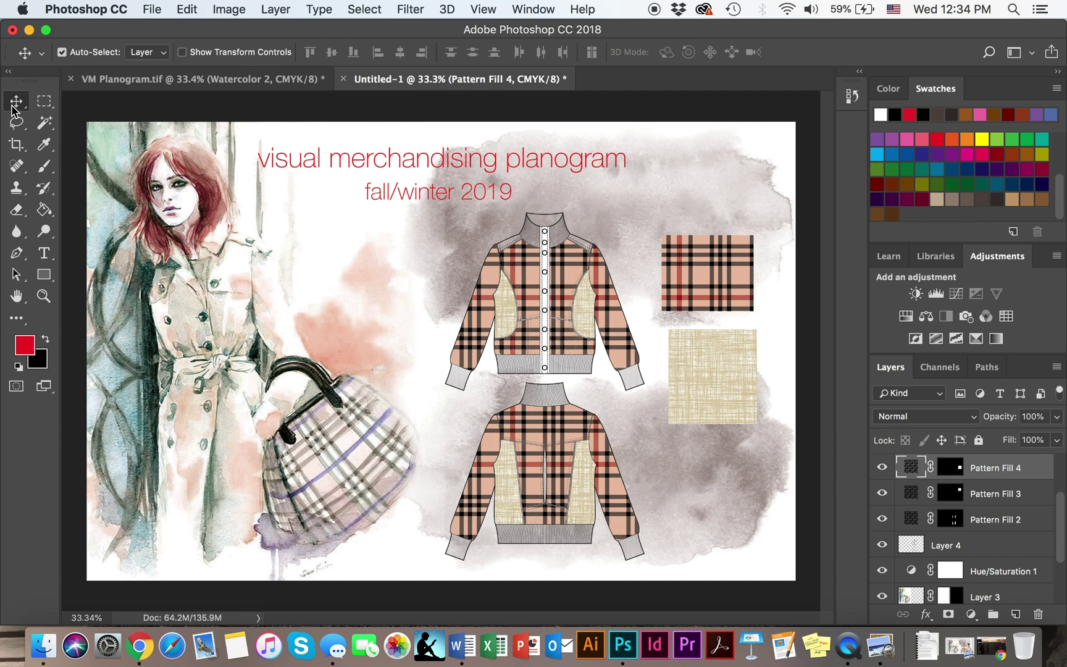
Shift the linen swatch left under the plaid swatch and Free Transform it to resize
click(691, 370)
drag(688, 368, 684, 368)
click(49, 98)
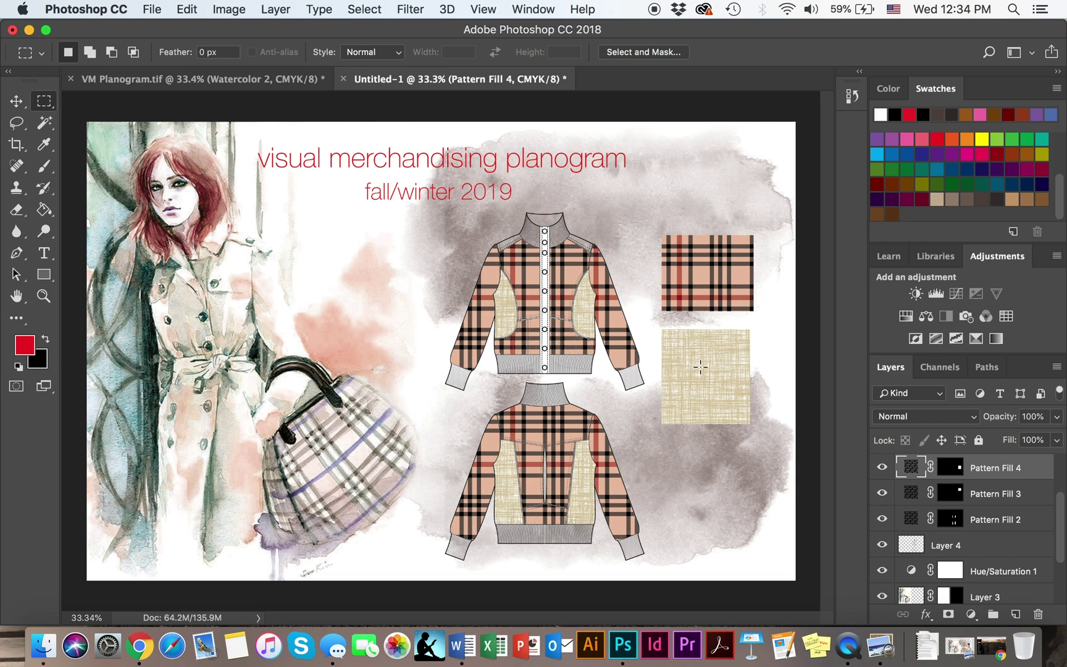
right_click(725, 399)
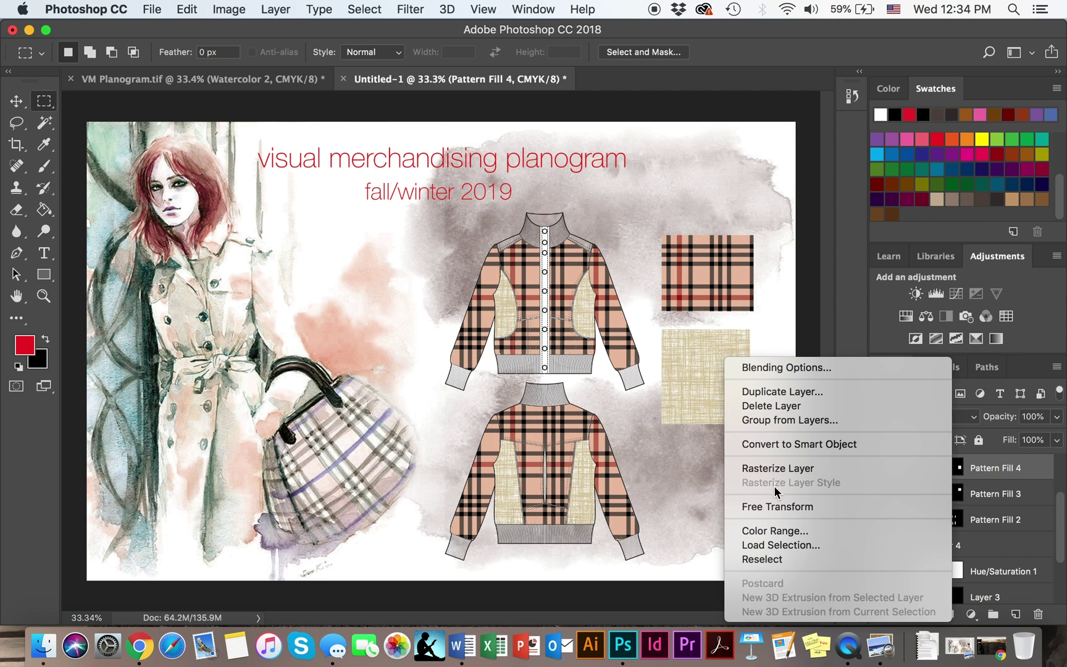
click(775, 507)
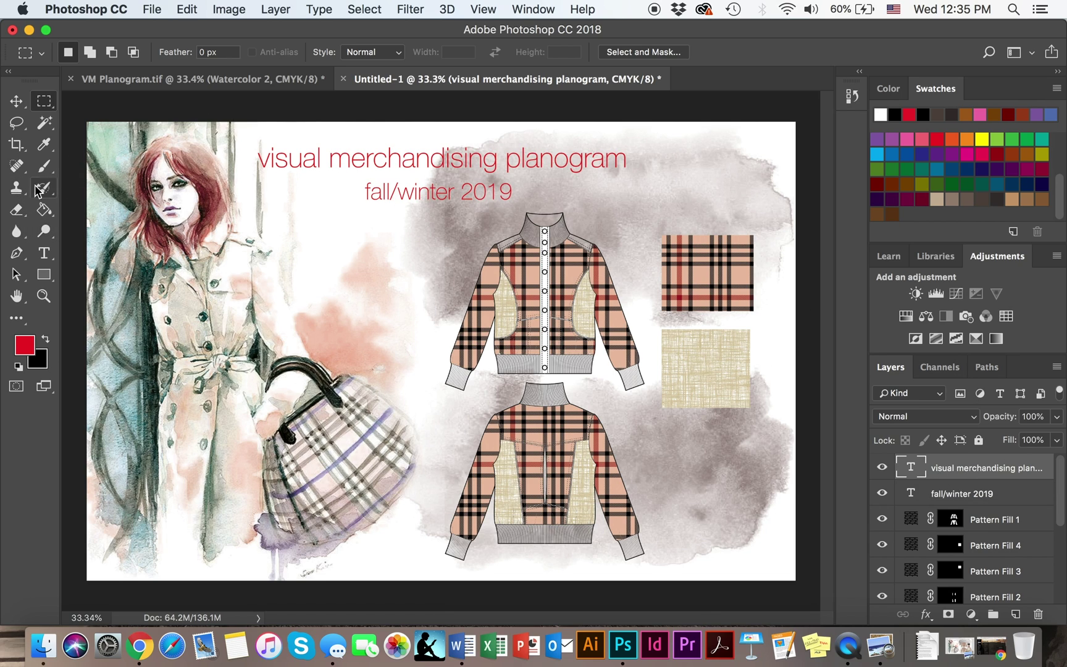
Make the 'visual merchandising planogram' title text black
click(44, 256)
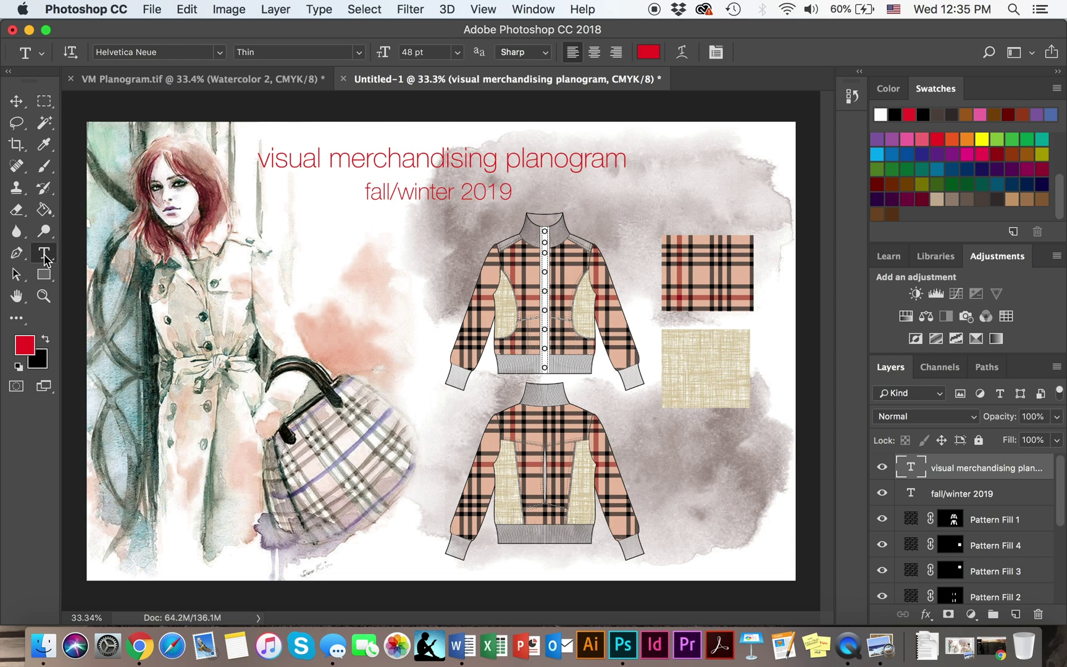
triple_click(435, 161)
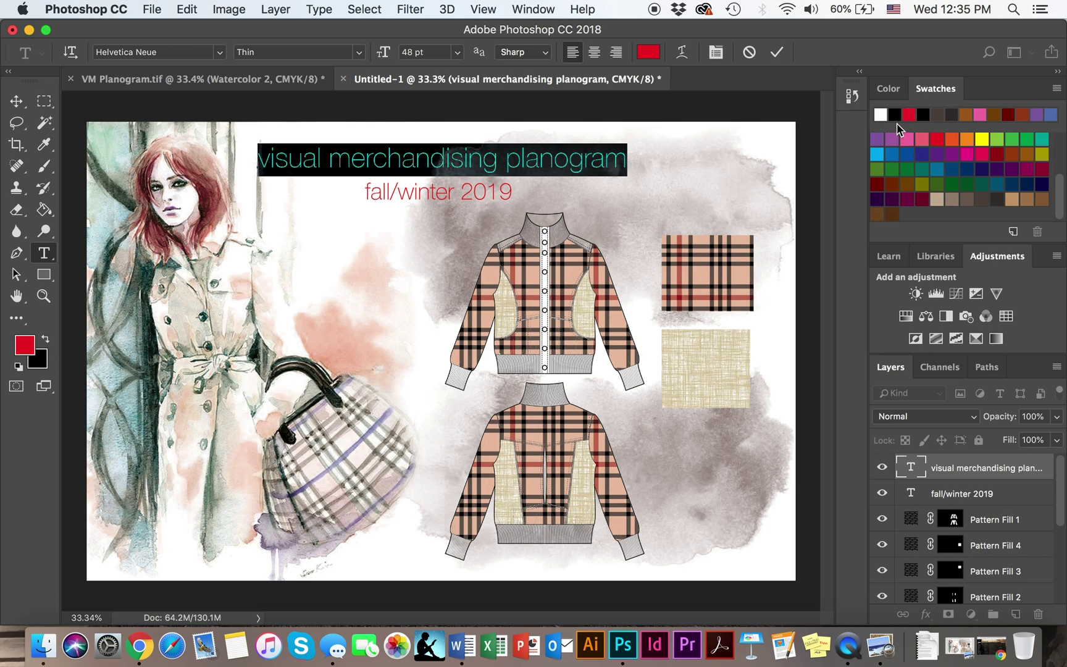
click(896, 115)
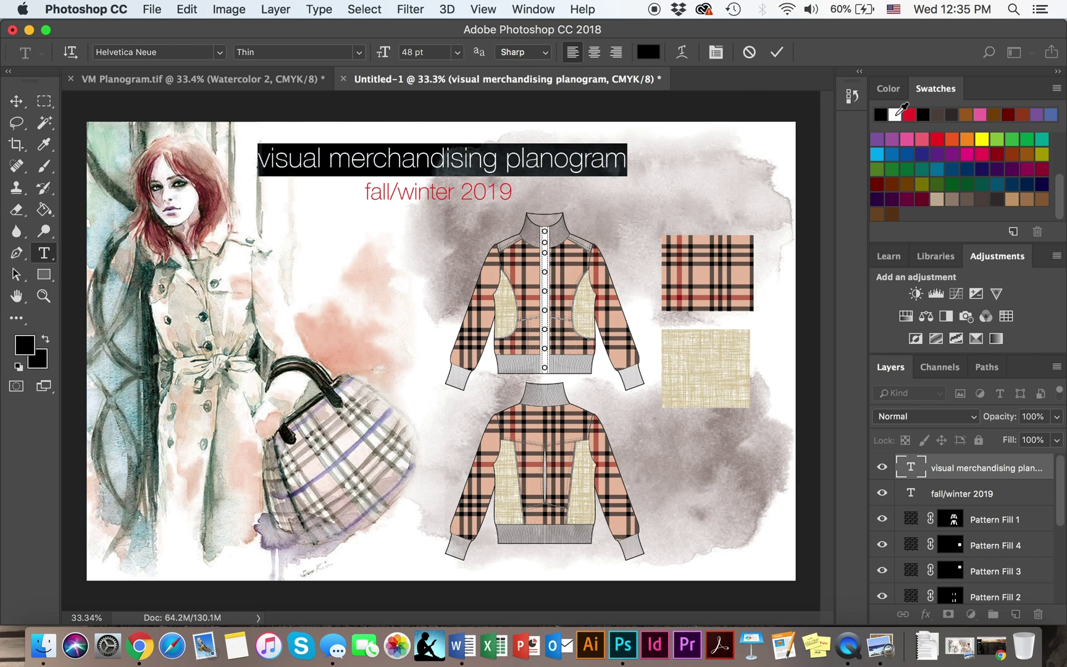
Warp the title into an Arc with a +11 bend
click(682, 52)
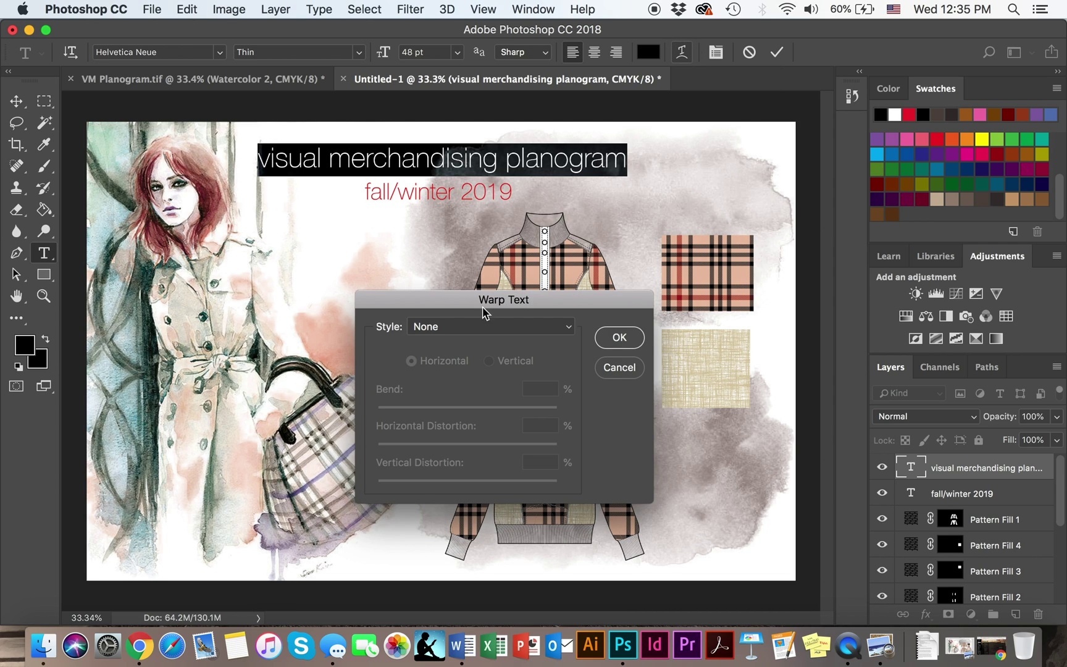
click(467, 325)
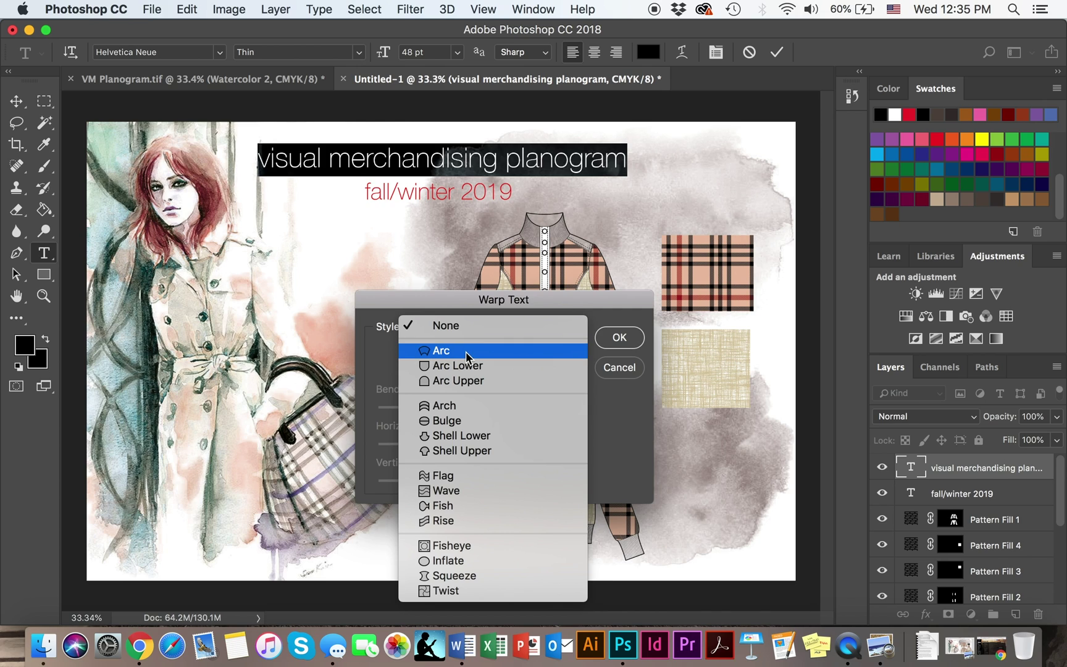
click(466, 351)
double_click(539, 389)
text(11)
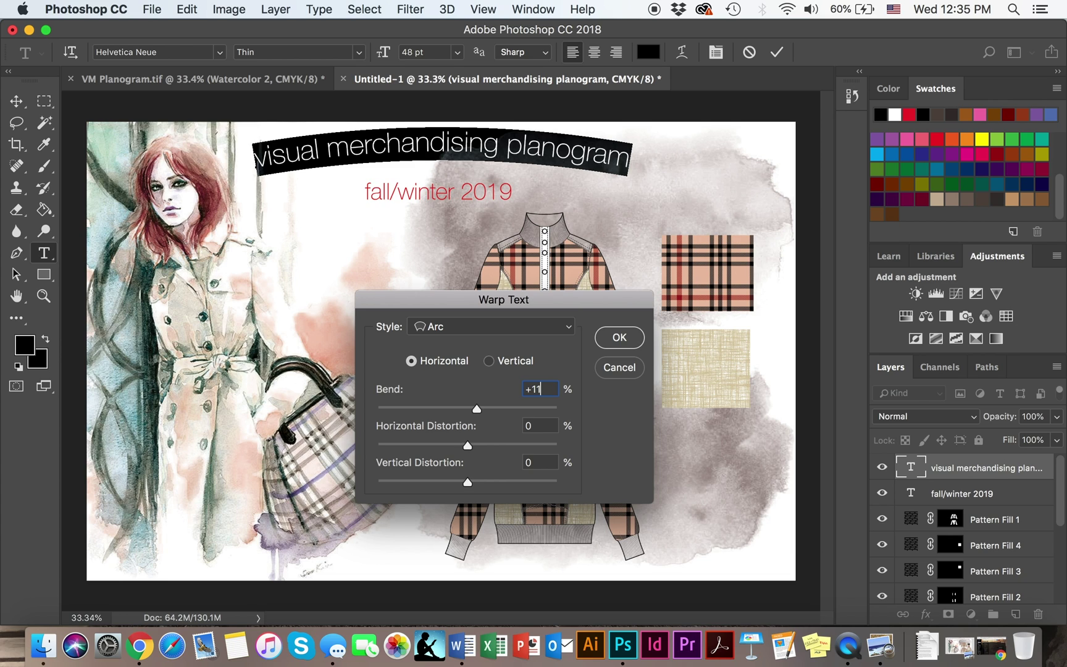
key(Return)
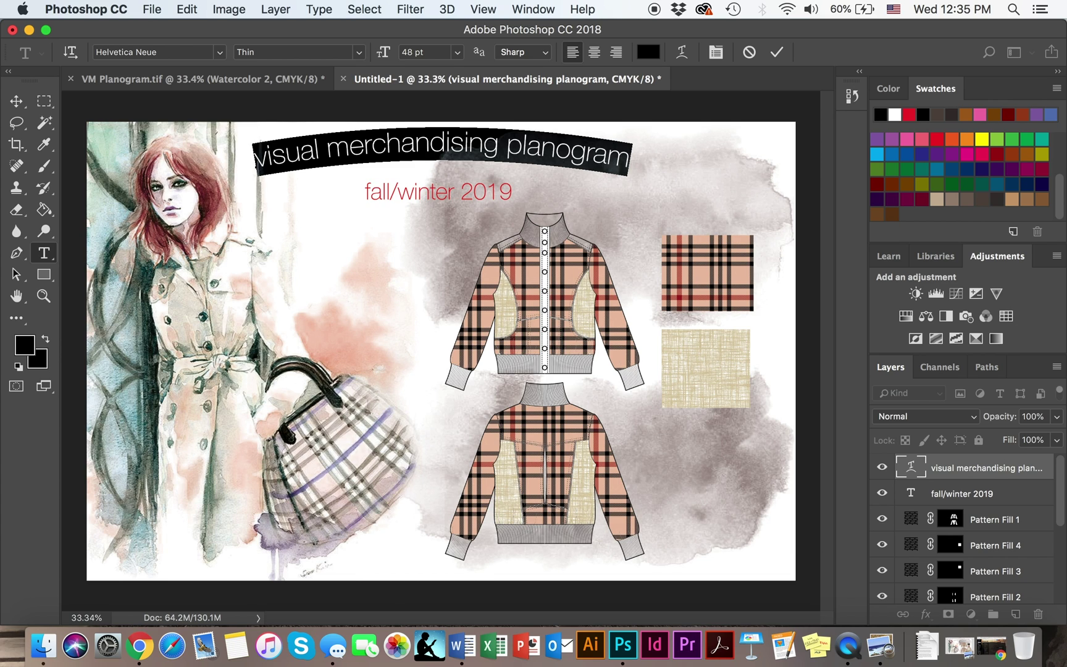
click(17, 101)
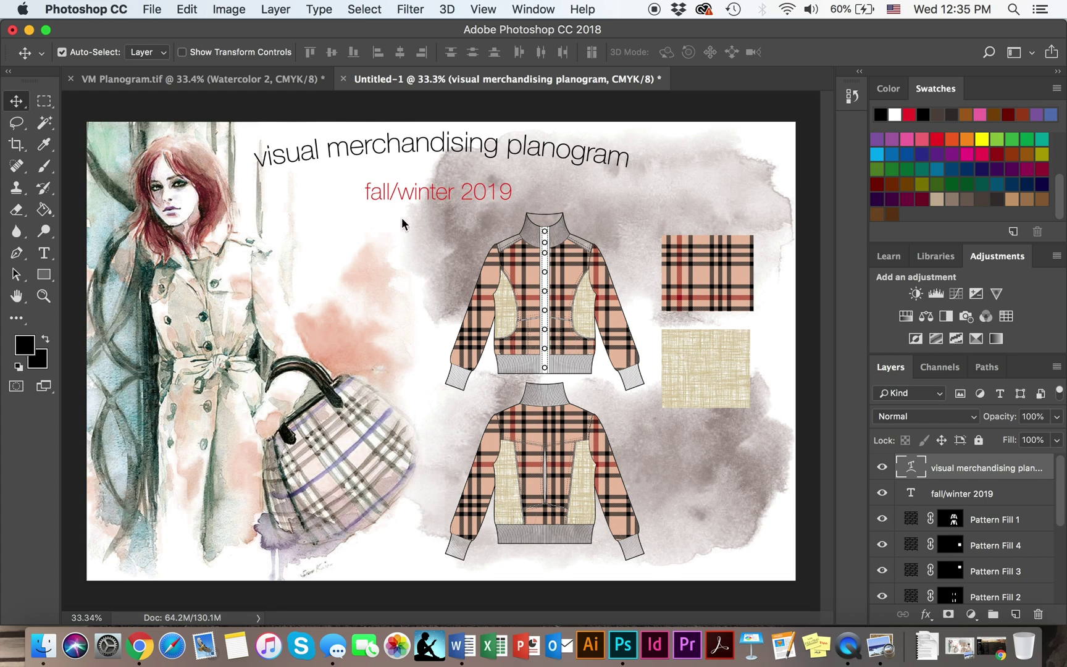
Nudge the arched title down toward the subtitle and select the fall/winter 2019 text
drag(428, 152, 434, 155)
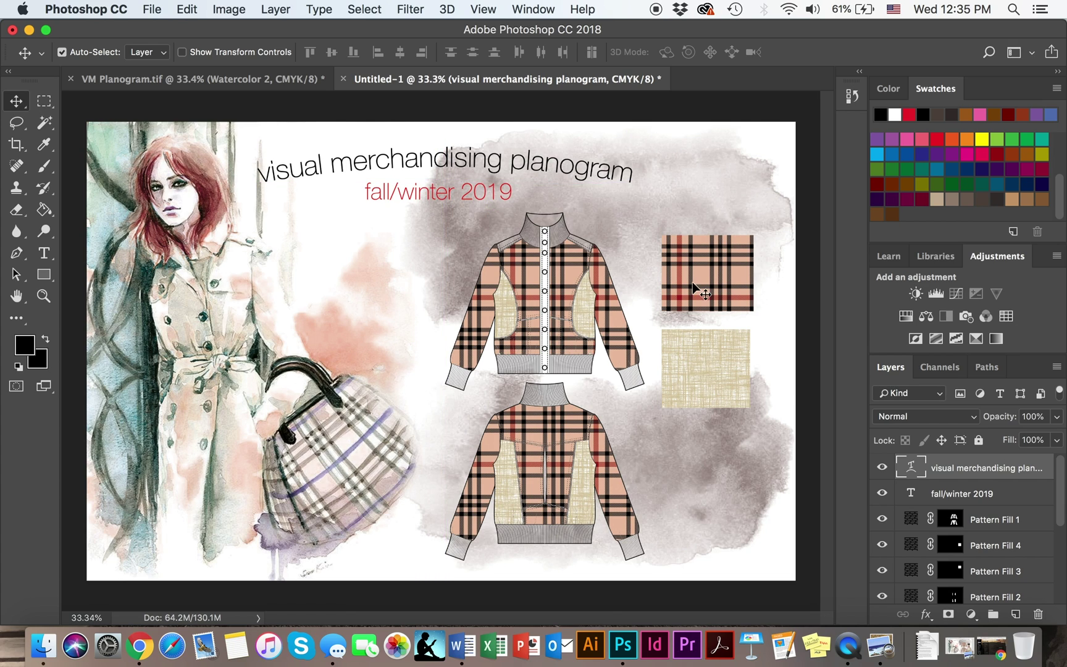
click(951, 494)
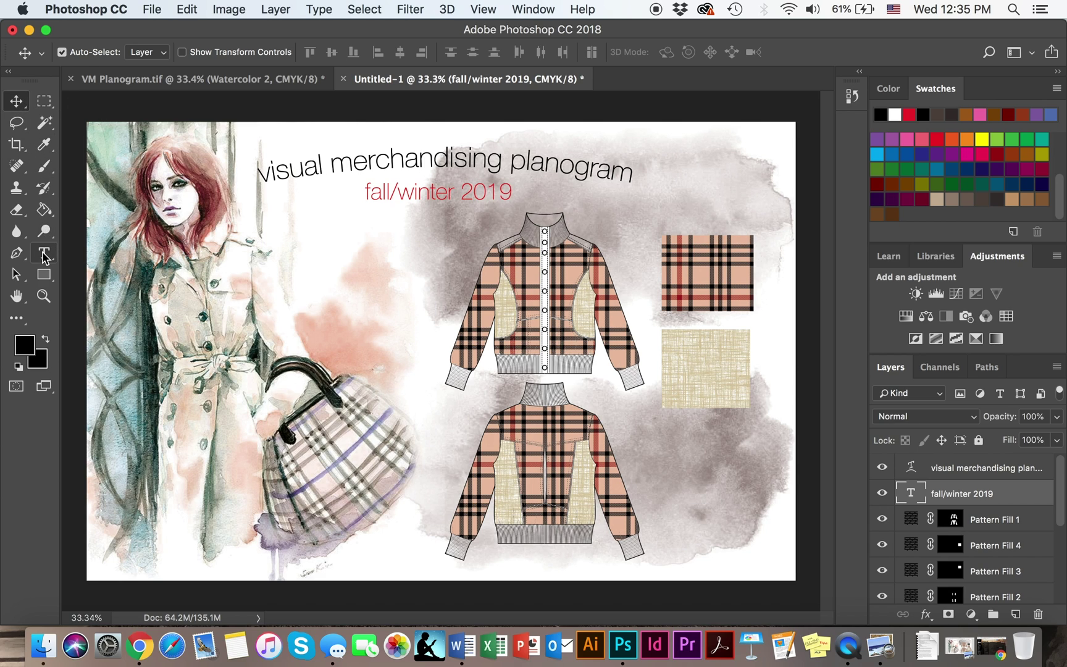
click(44, 253)
triple_click(436, 191)
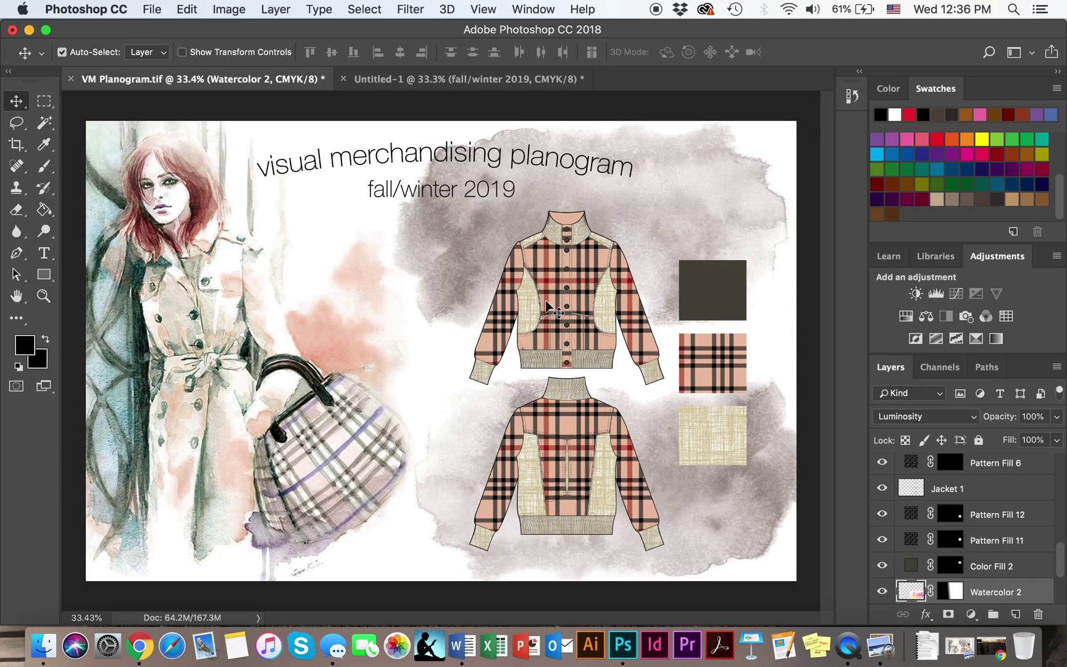
scroll(552, 307, up, 5)
scroll(627, 290, down, 5)
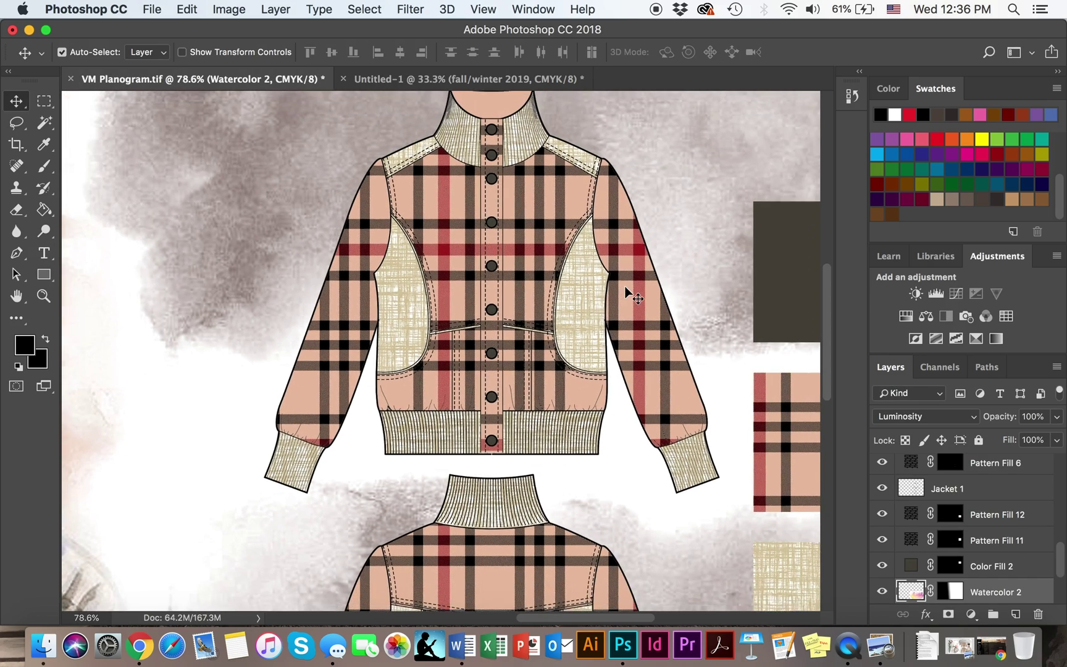
scroll(673, 388, down, 10)
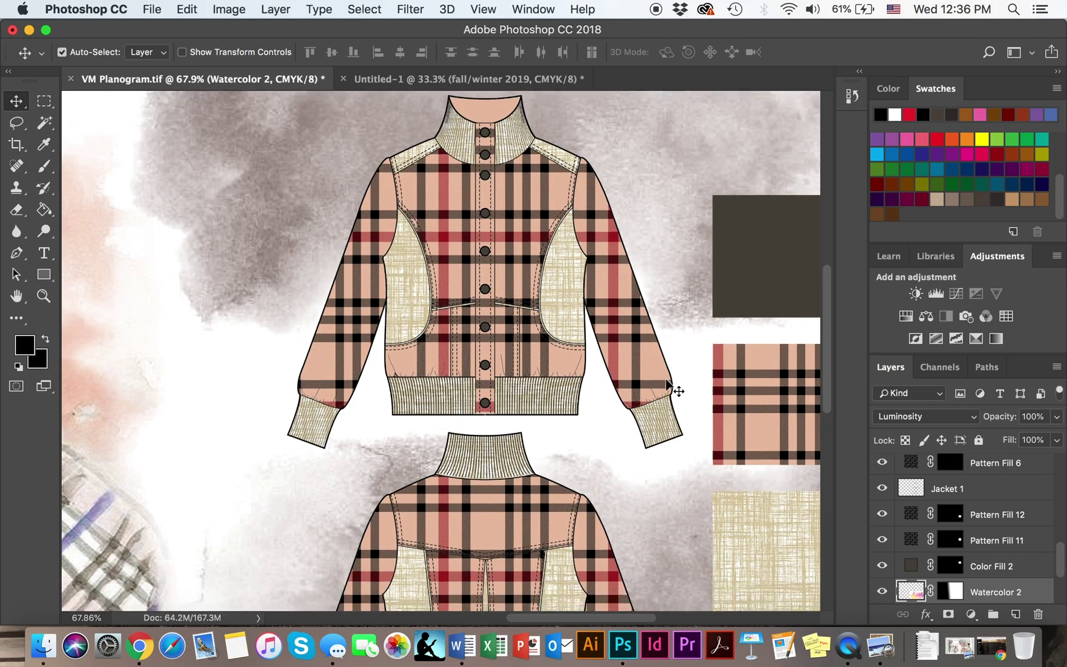